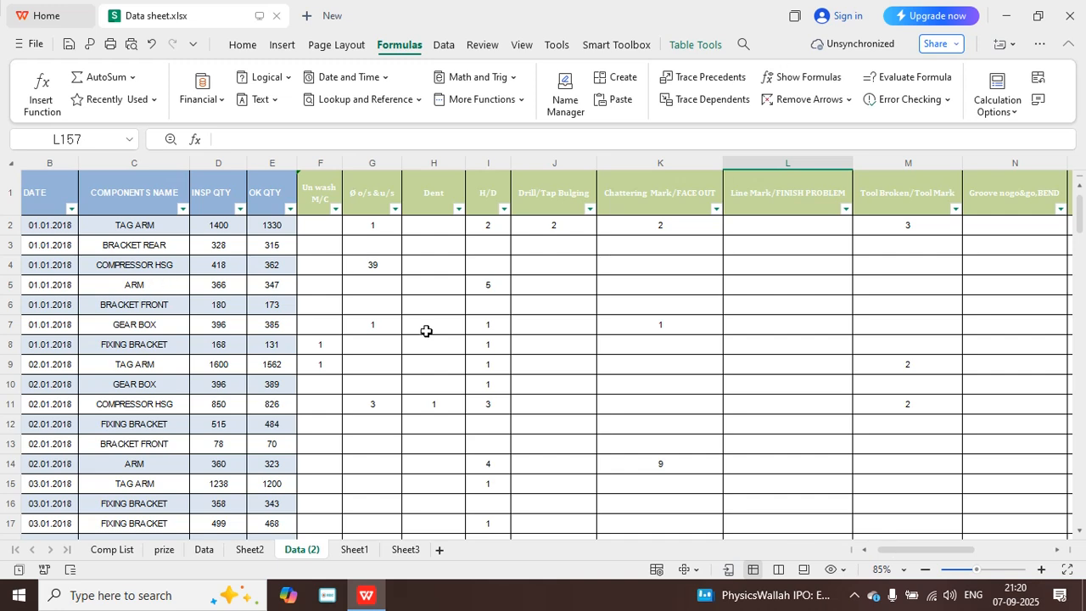
Look through the inspection data table from its first rows down to the area beneath its last row.
scroll(433, 381, down, 3)
scroll(433, 380, up, 3)
scroll(445, 346, down, 2)
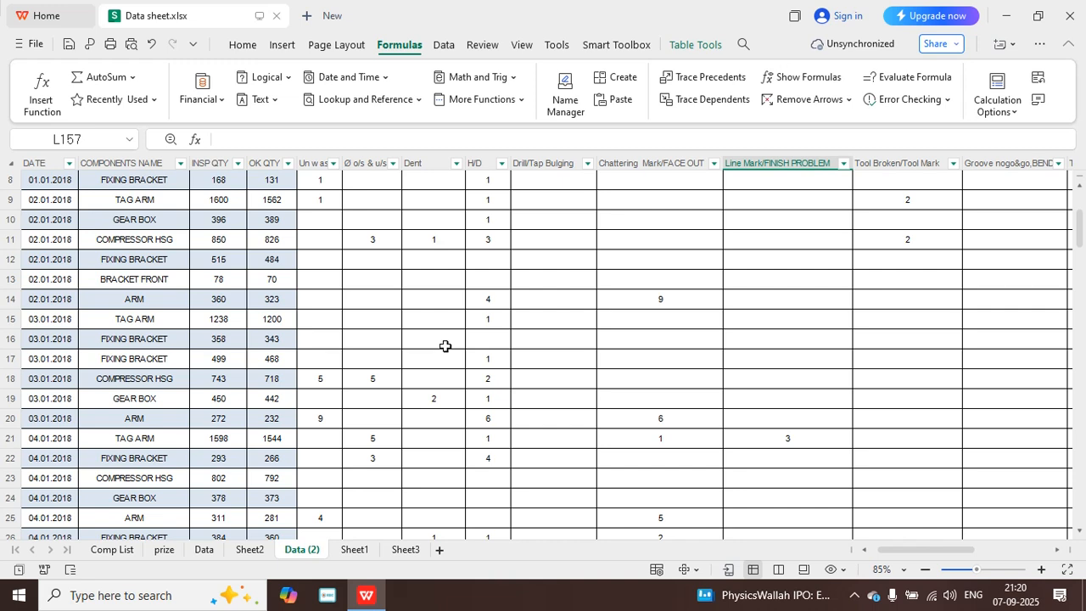
scroll(444, 346, down, 8)
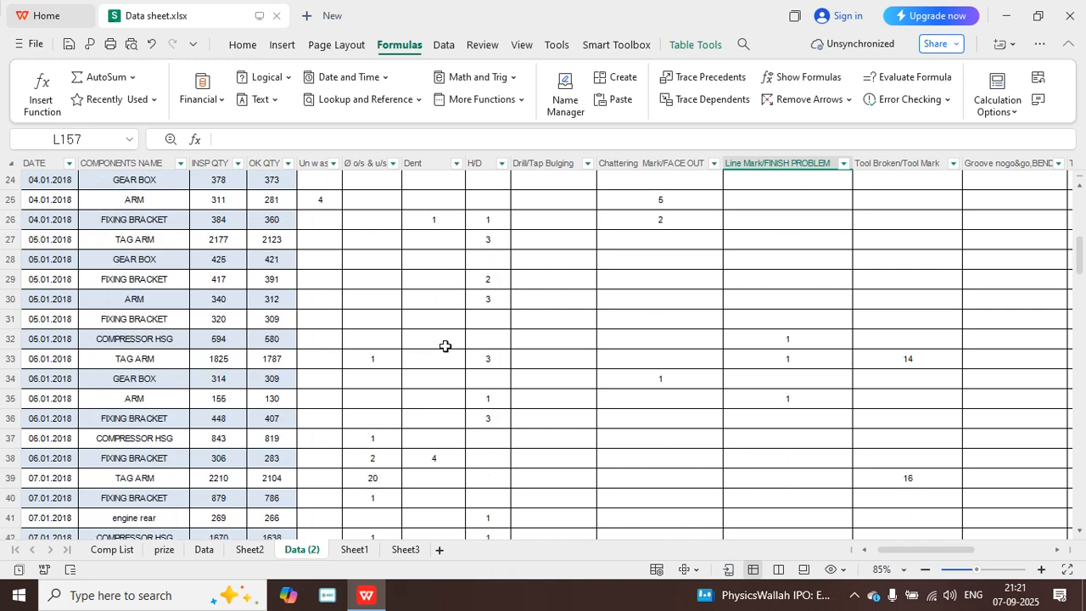
scroll(441, 348, down, 15)
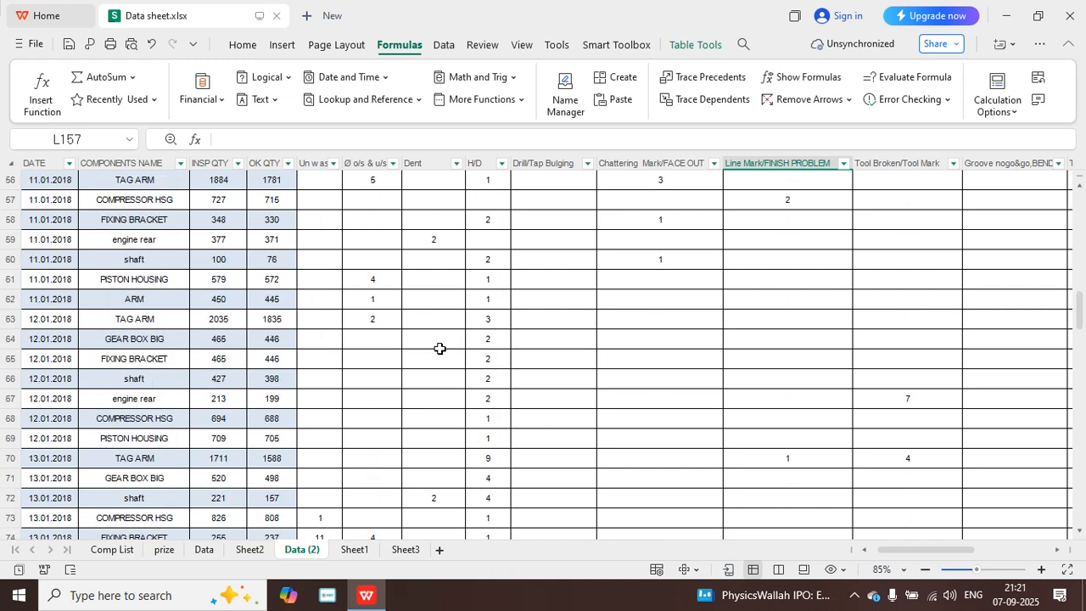
scroll(431, 354, down, 14)
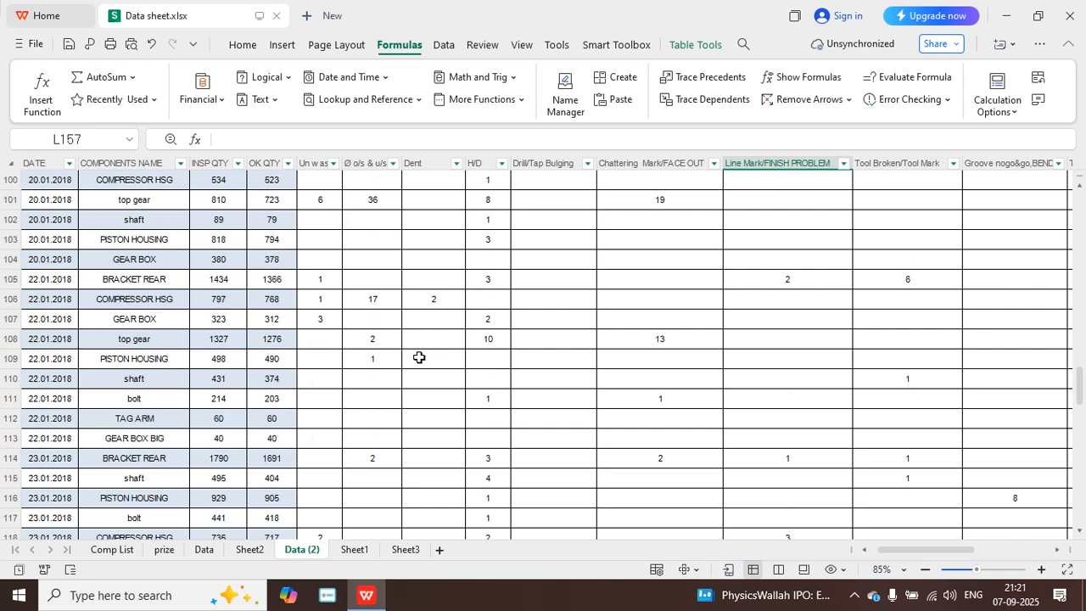
scroll(417, 357, down, 11)
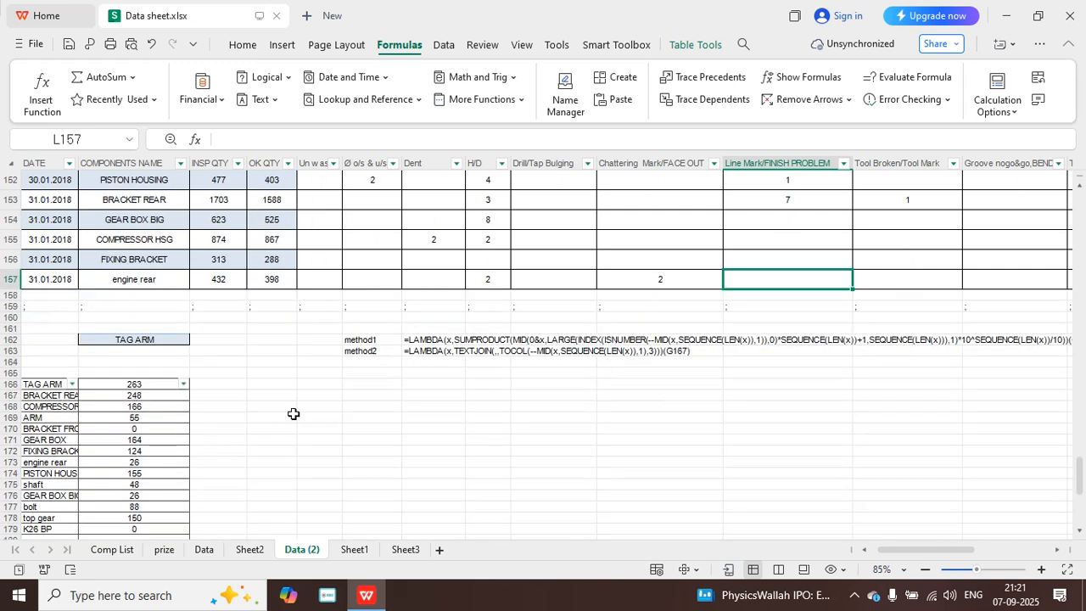
Start an IFNA formula in cell F169 with CHOOSECOLS(cnc,3) as its value, taking the component name column.
click(319, 420)
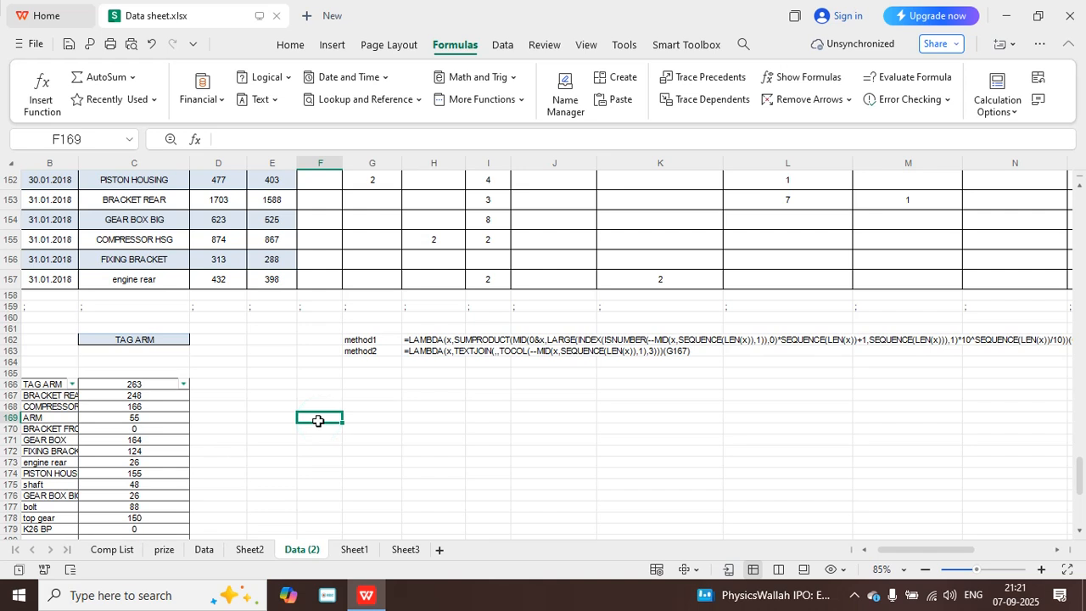
text(=if)
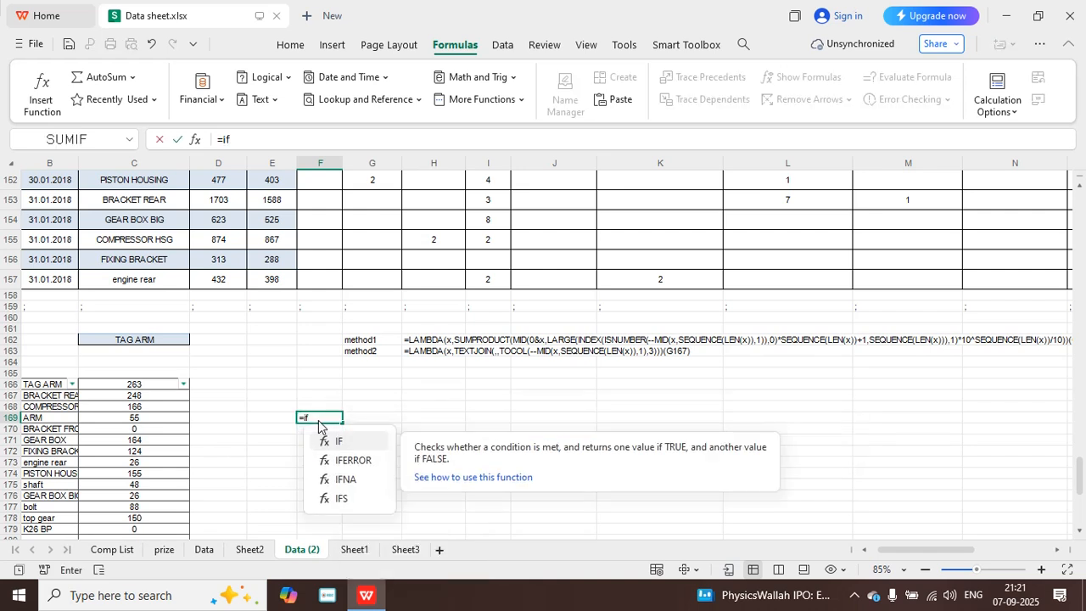
text(na()
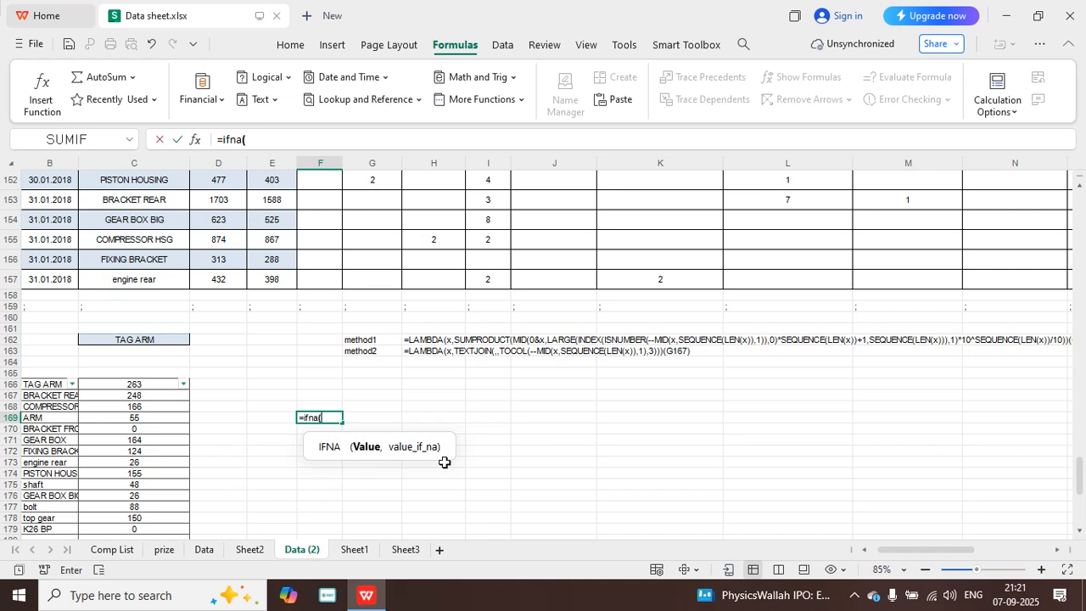
text(choo)
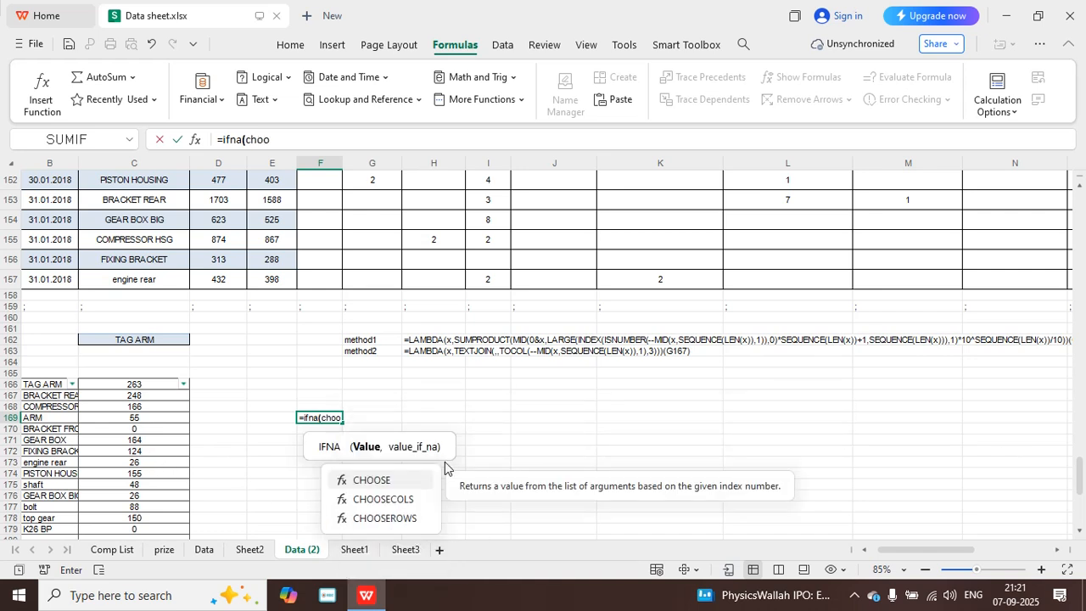
click(408, 499)
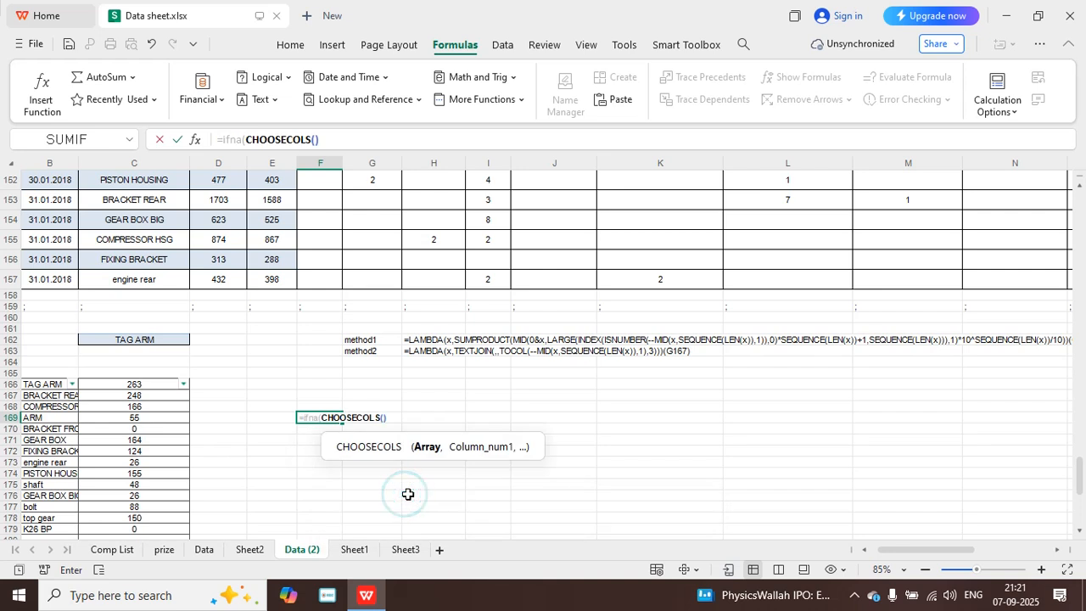
text(c)
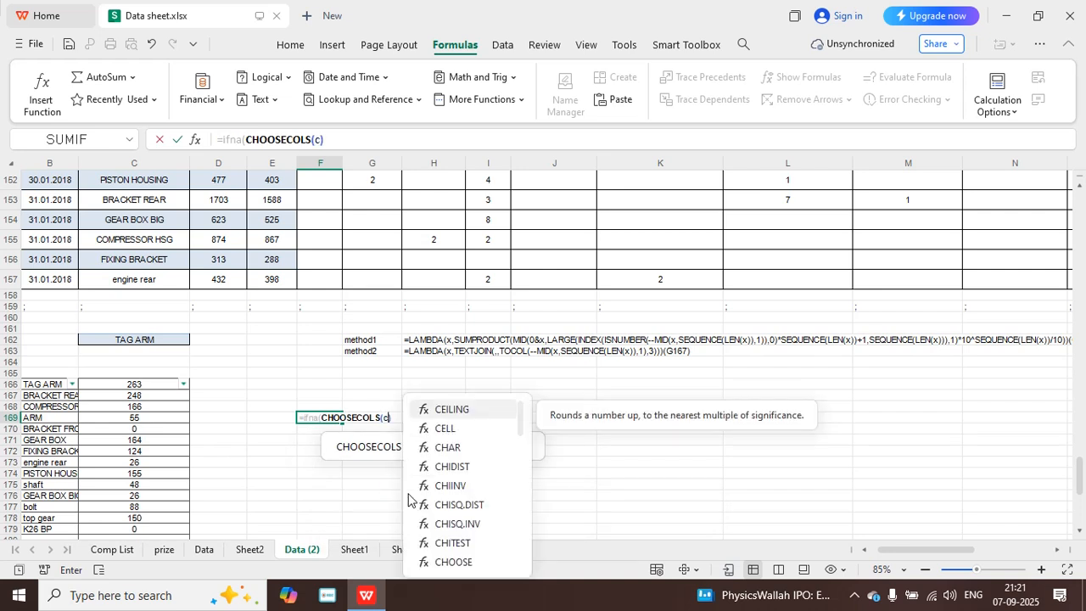
text(nc)
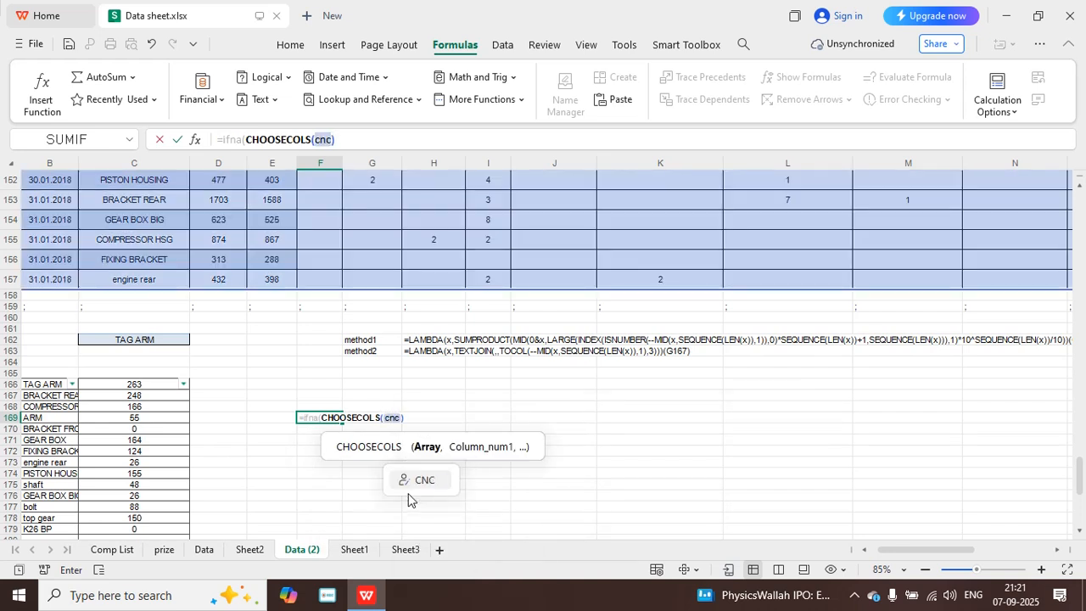
text(,)
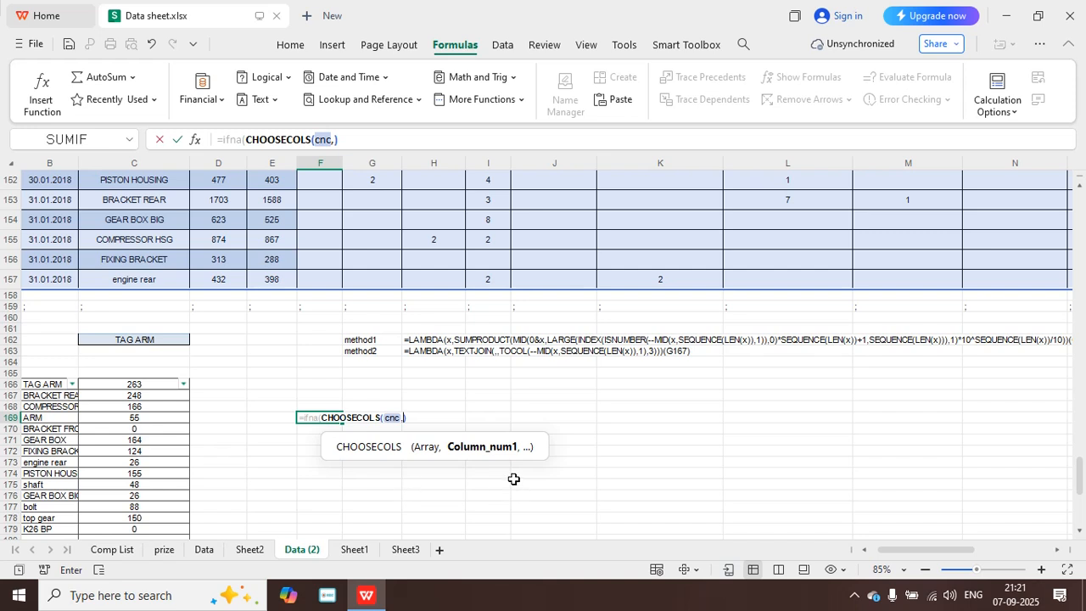
drag(905, 549, 888, 556)
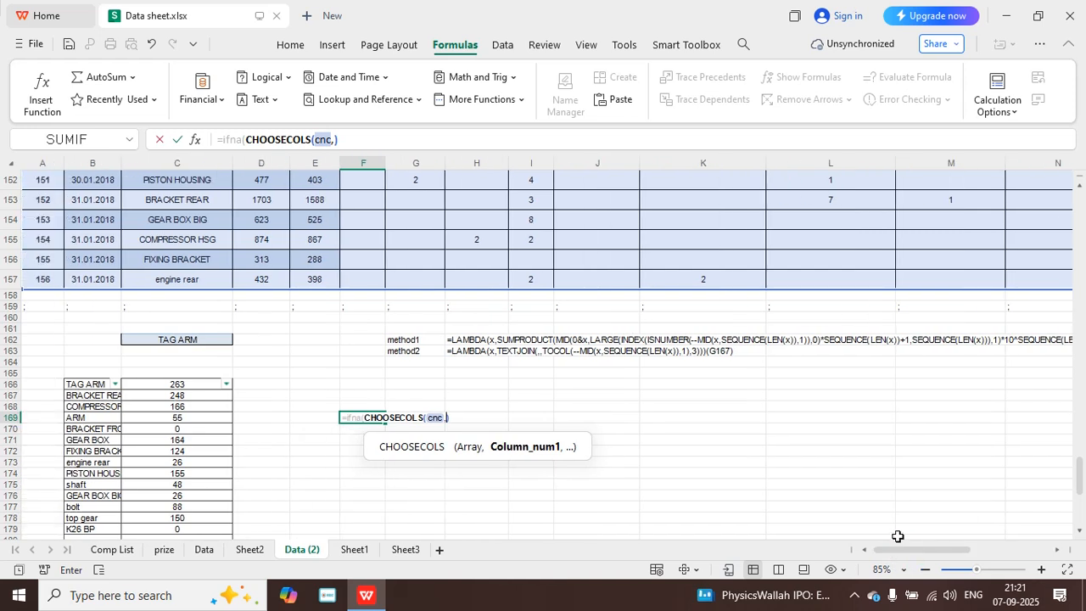
text(3)
click(474, 416)
text(,)
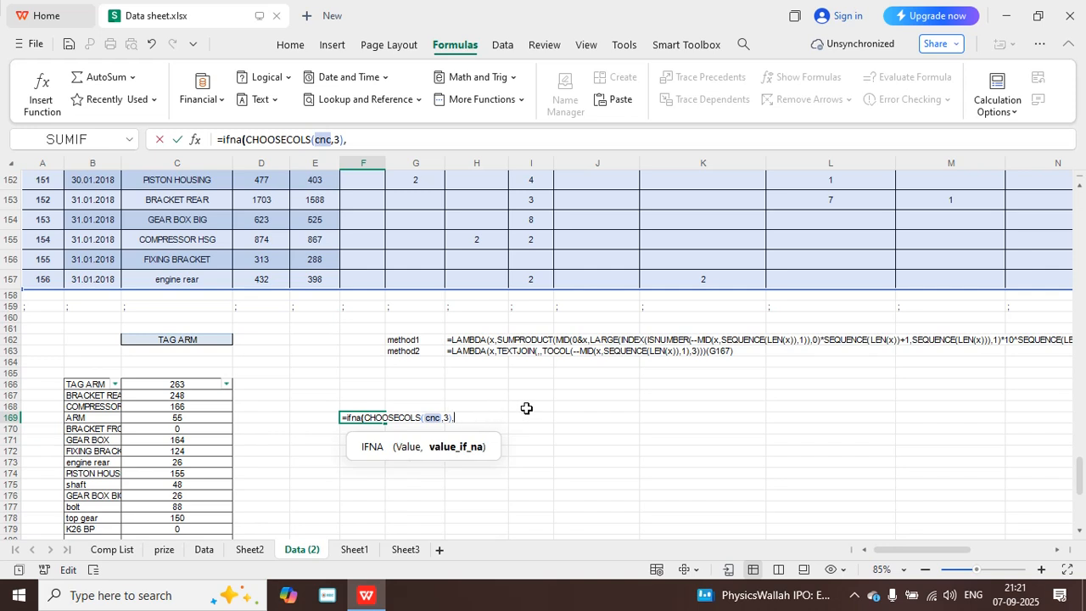
Complete the F169 formula with DROP(cnc[#headers],,5) as the value_if_na argument and enter it.
text(drop)
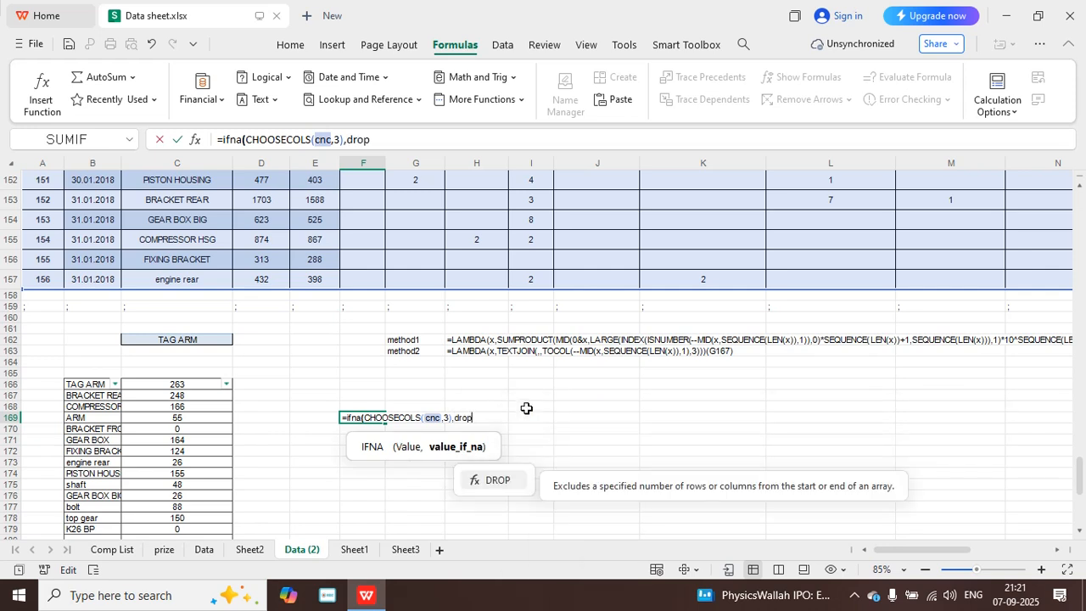
text((c)
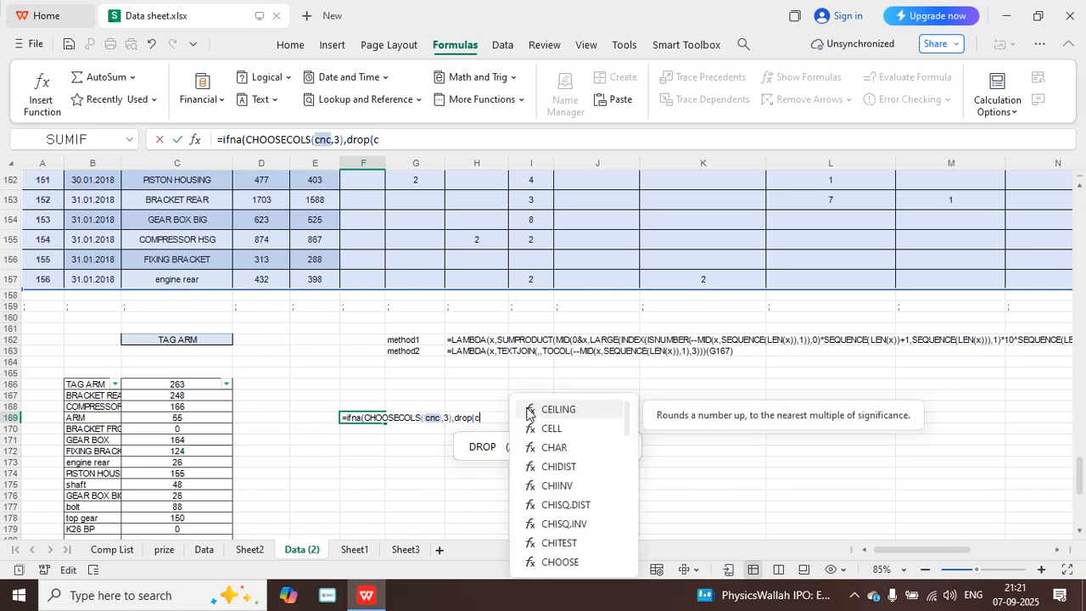
text(n)
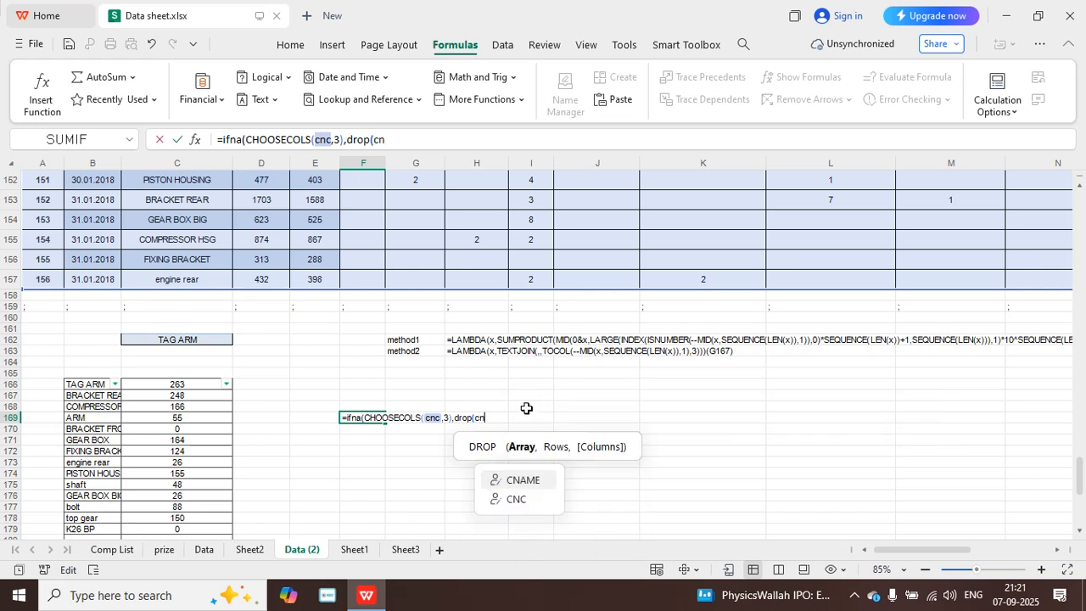
text(c)
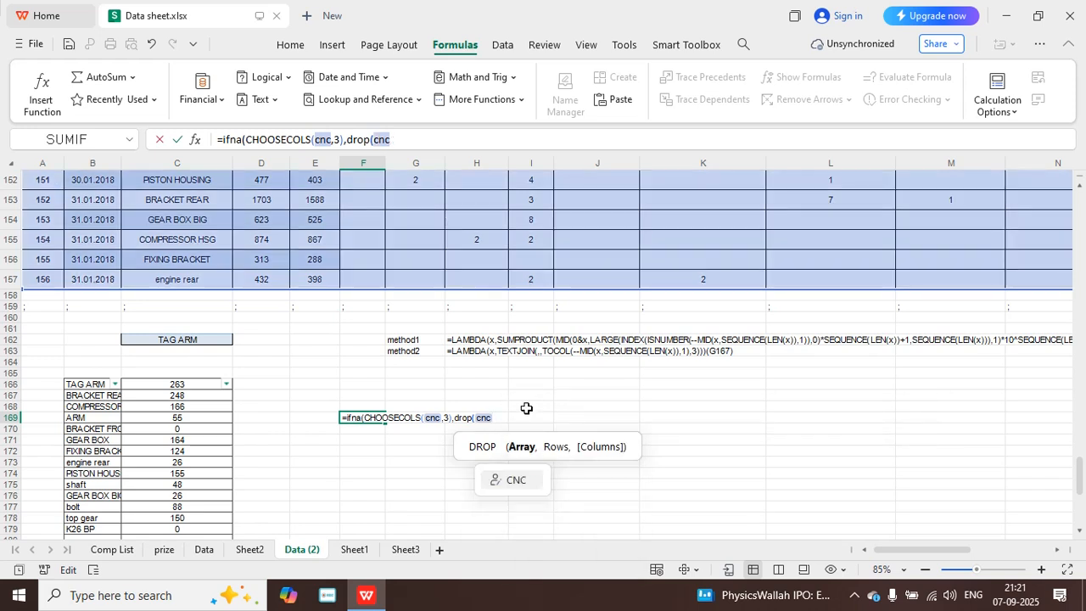
text(,)
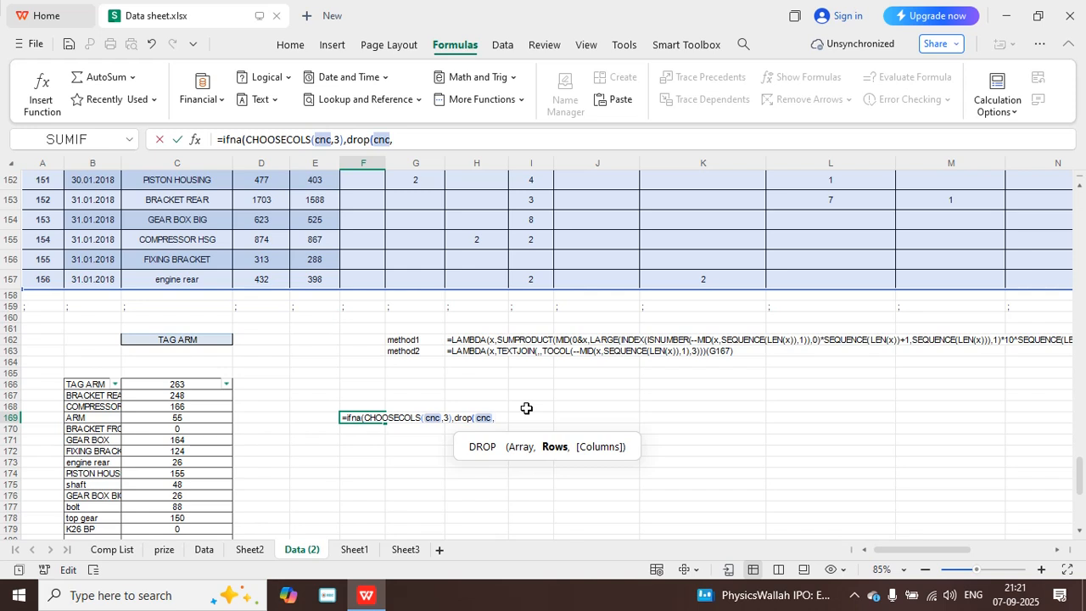
text(5)
key(BackSpace)
key(BackSpace)
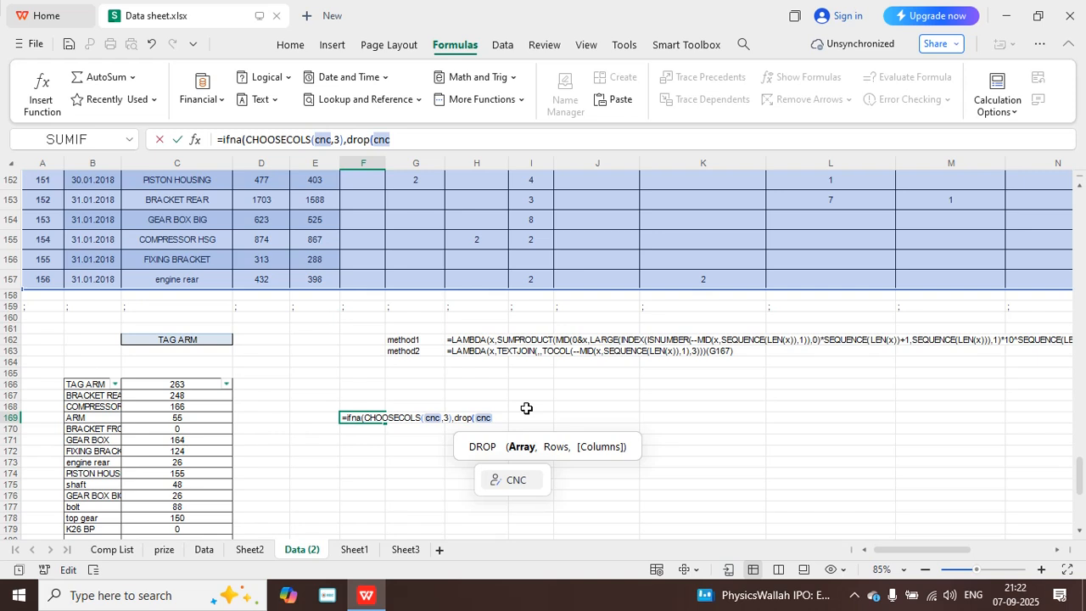
text([#)
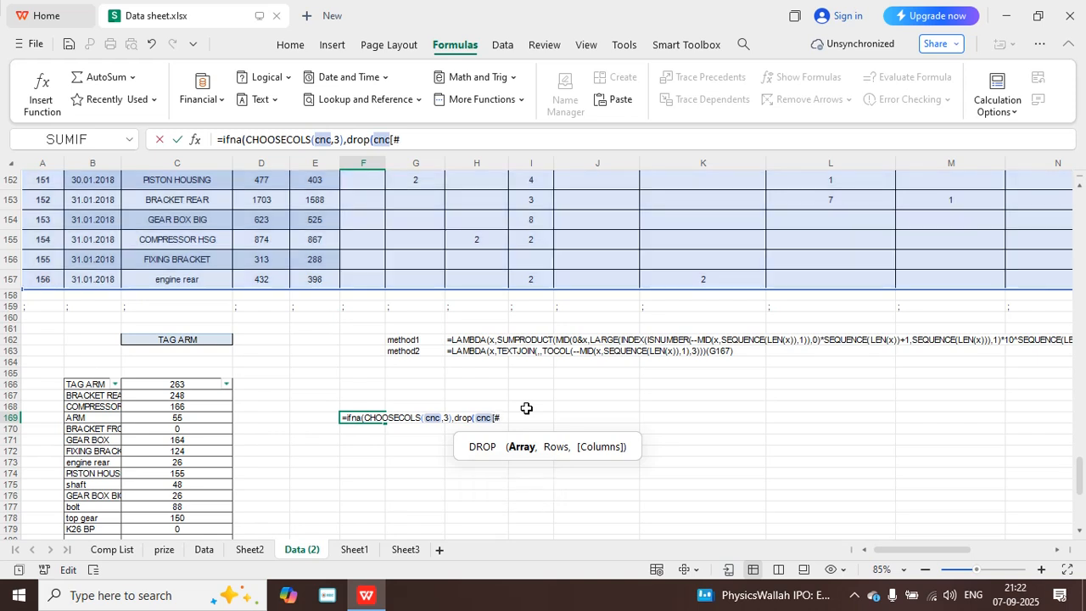
text(headers])
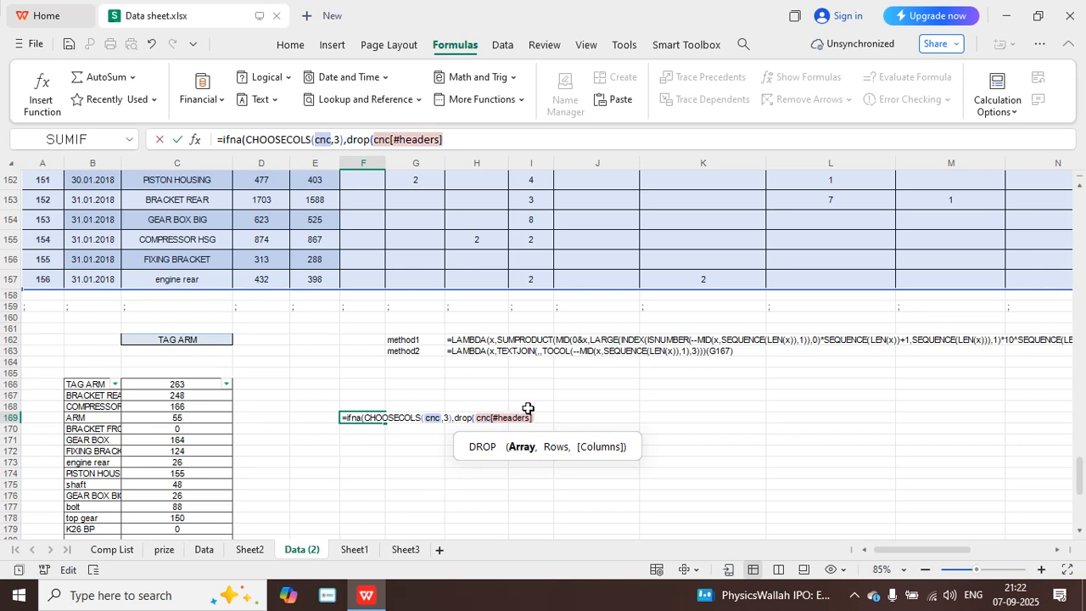
text(,)
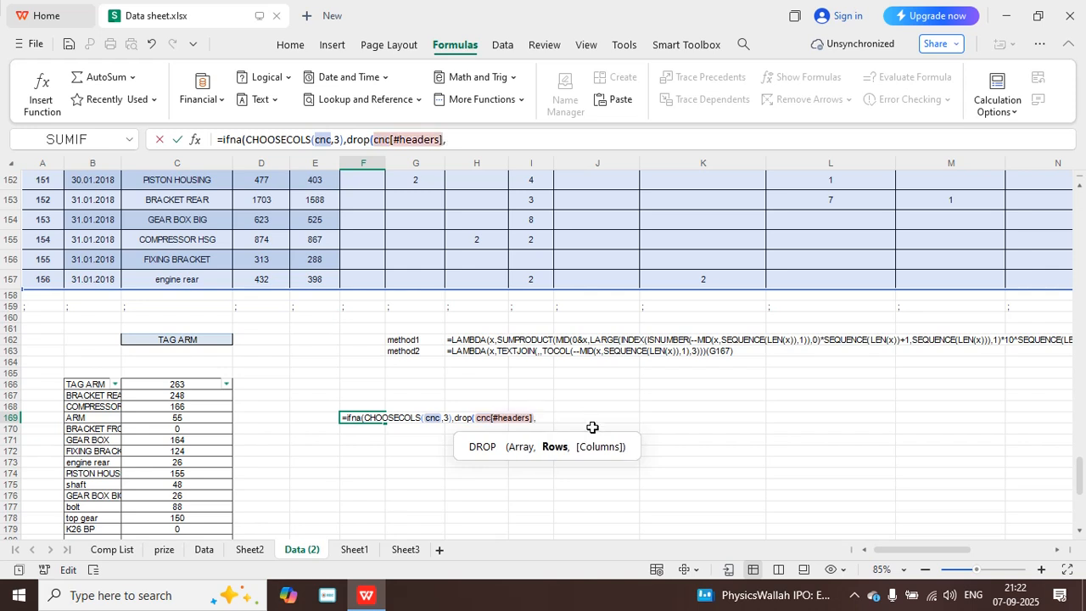
text(,5)
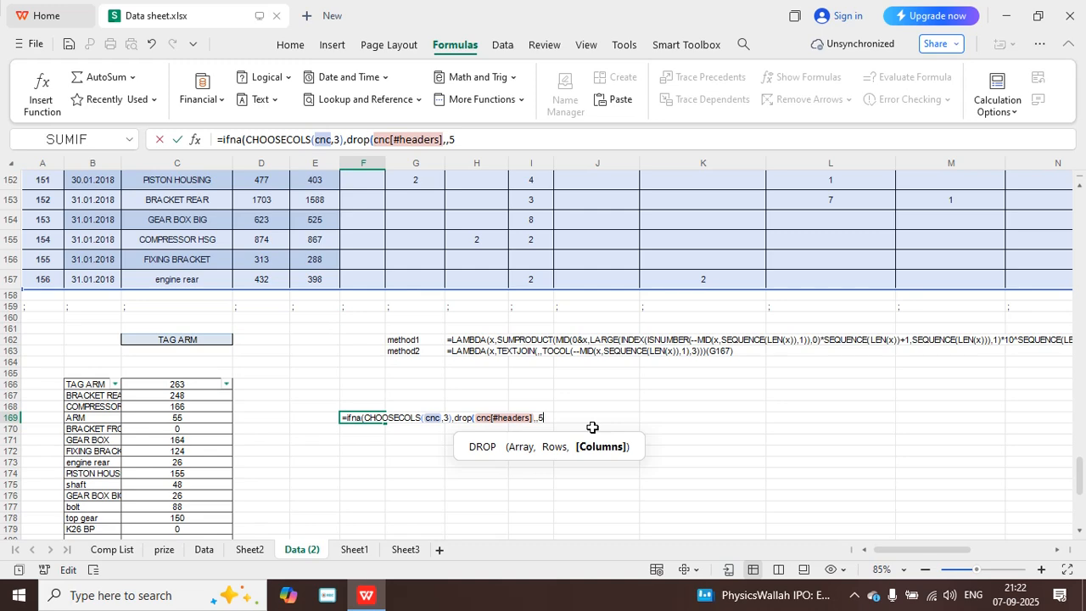
text())
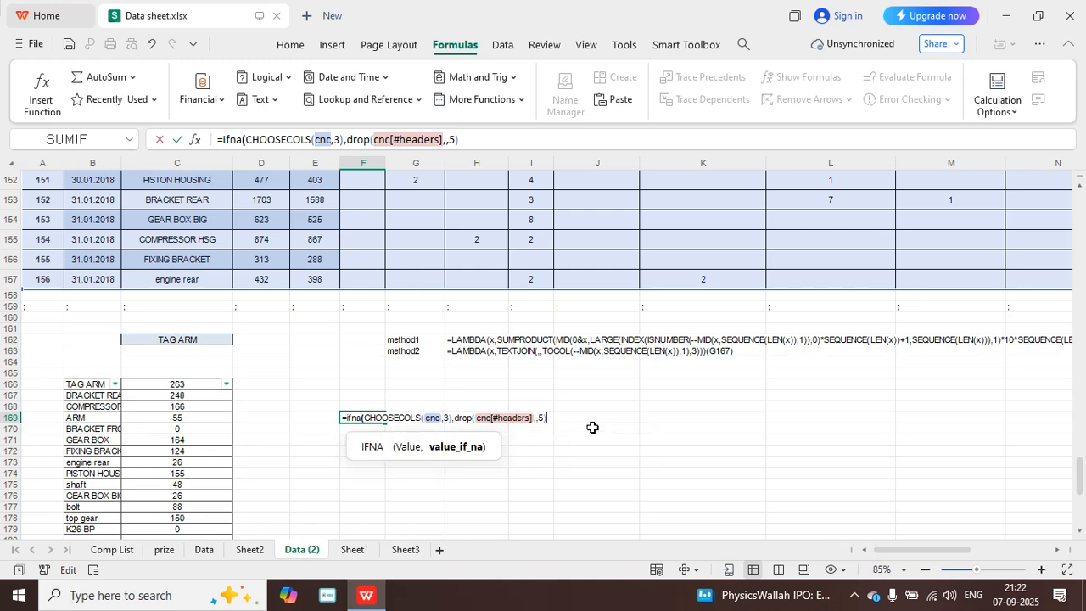
key(Return)
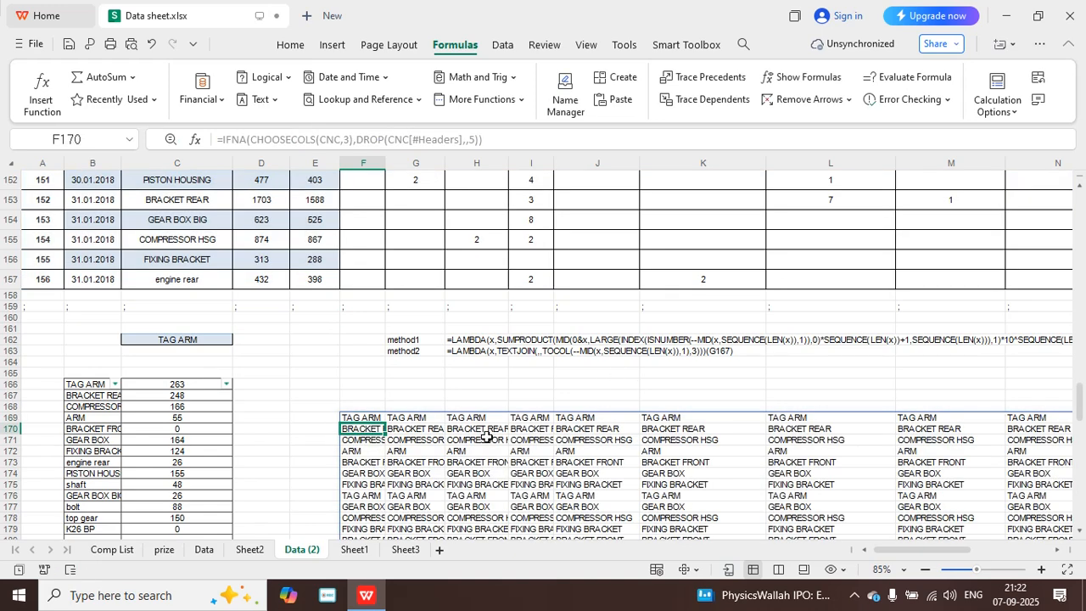
Wrap the F169 formula in TOCOL so the component name array becomes a single column.
click(365, 419)
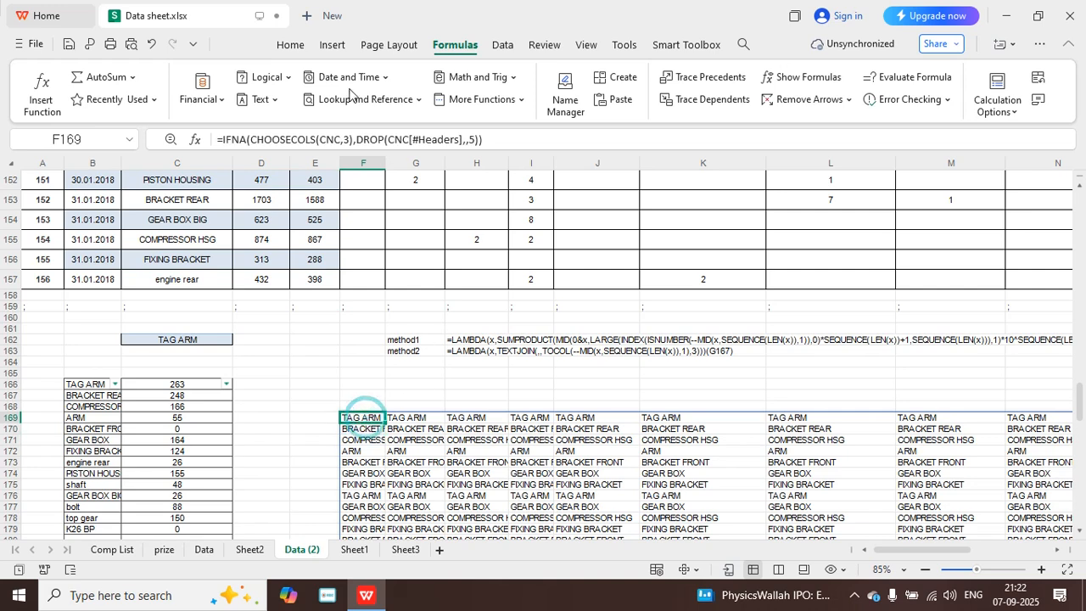
click(221, 138)
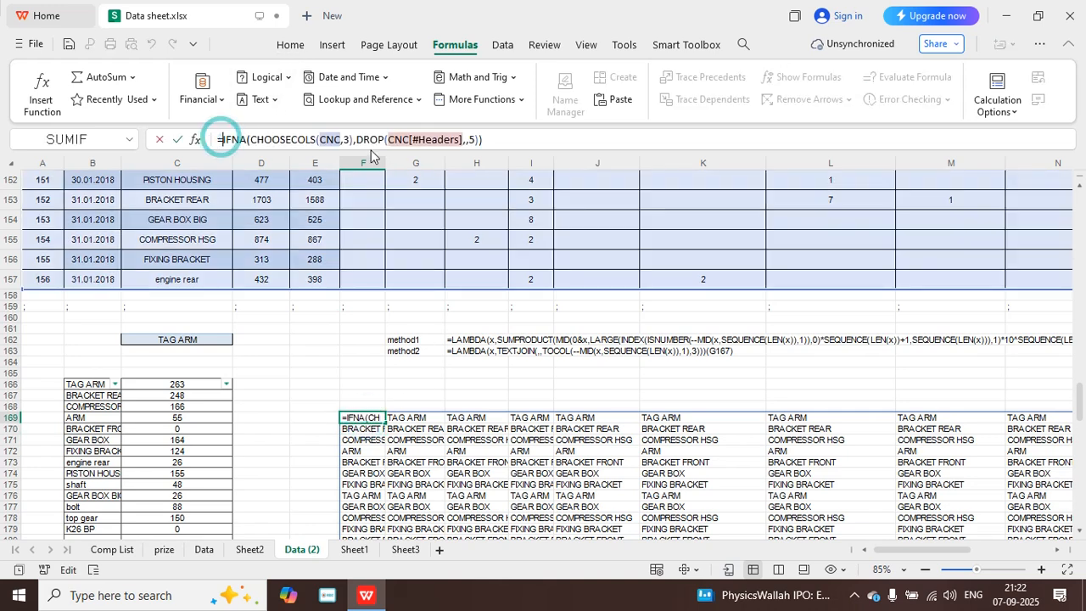
text(tocol)
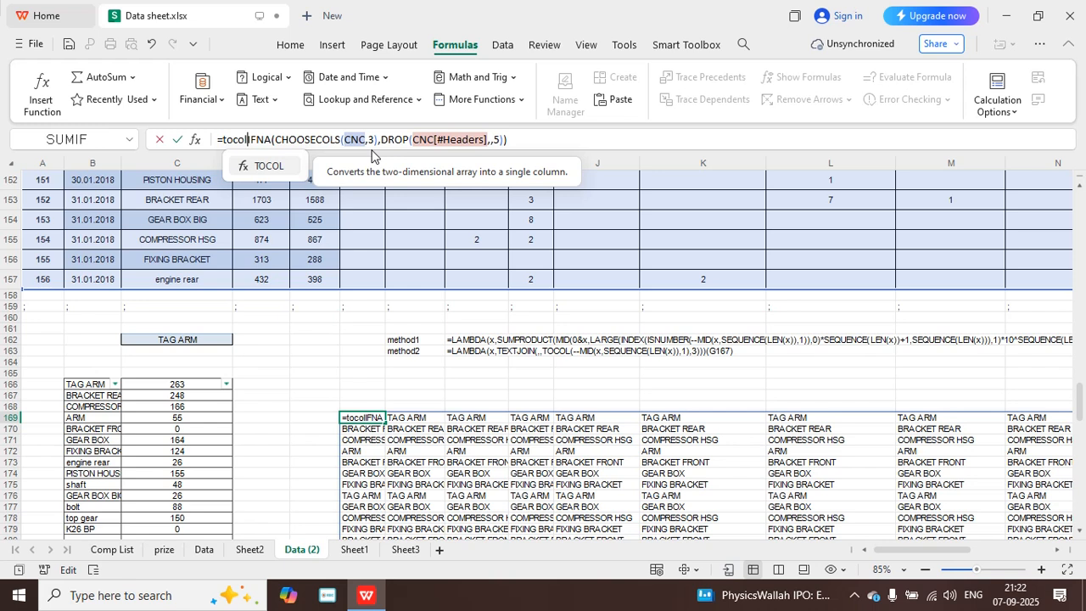
text(()
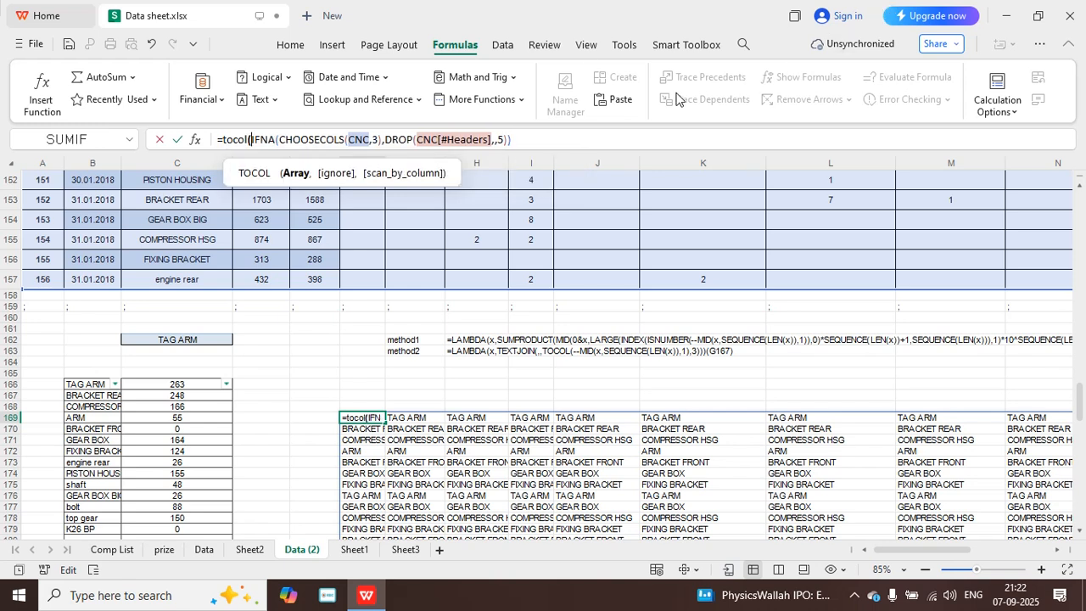
click(550, 139)
text())
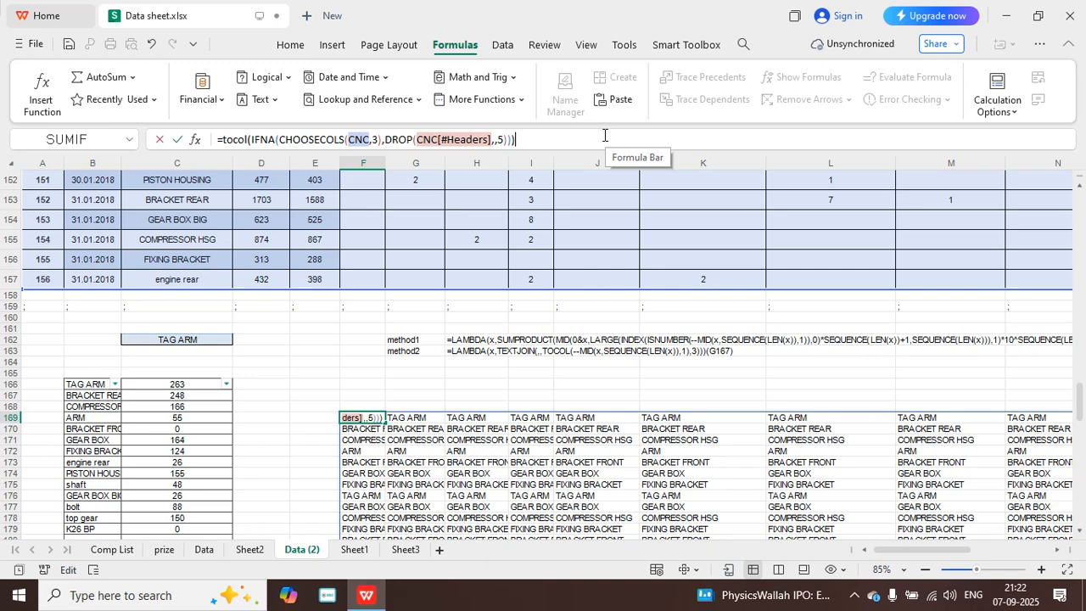
key(Return)
Start an IFNA formula in cell G169 with DROP(cnc[#headers],,5) as its value, taking the defect column headers.
scroll(394, 471, down, 3)
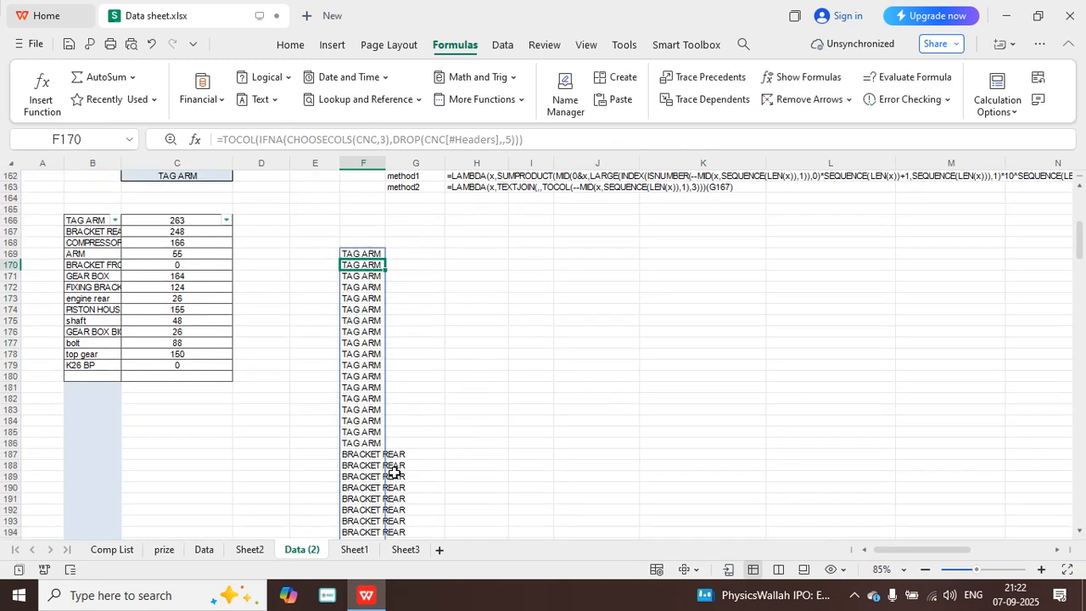
scroll(394, 471, down, 1)
scroll(399, 446, up, 3)
click(409, 298)
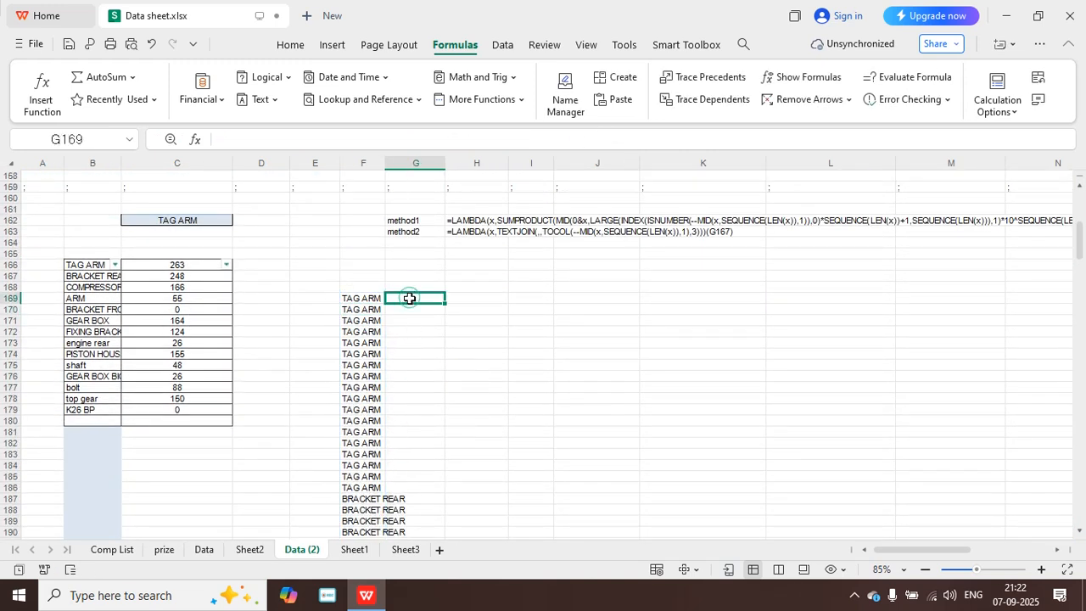
text(=)
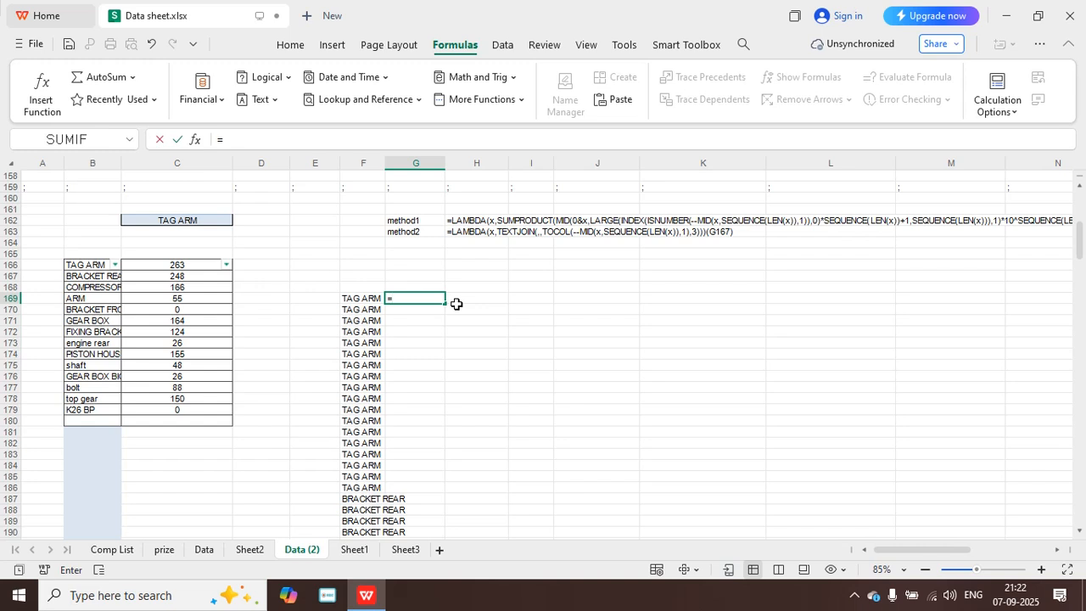
text(ifna)
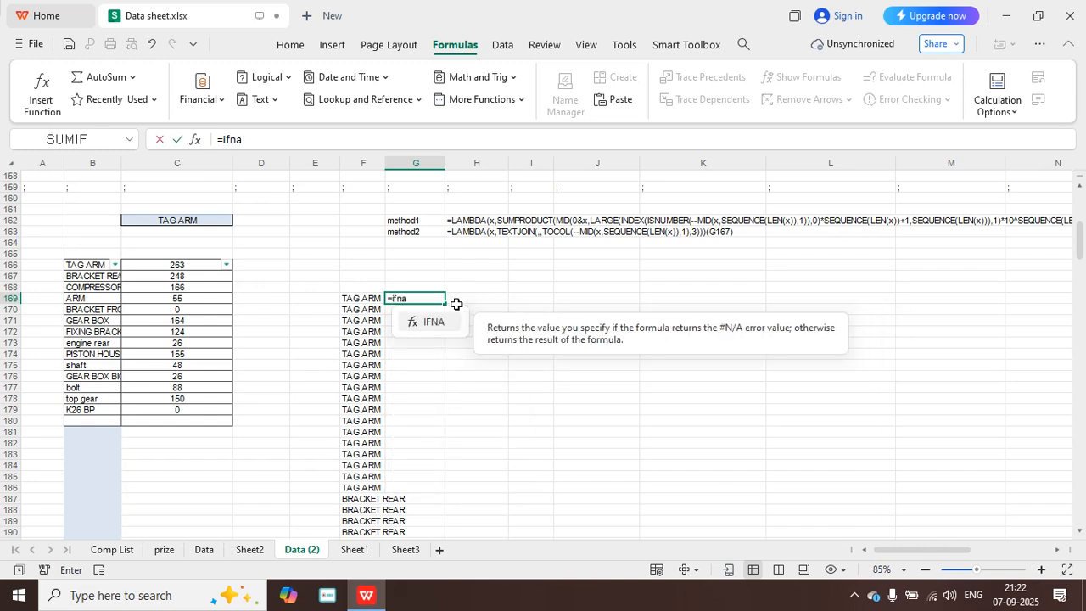
text(()
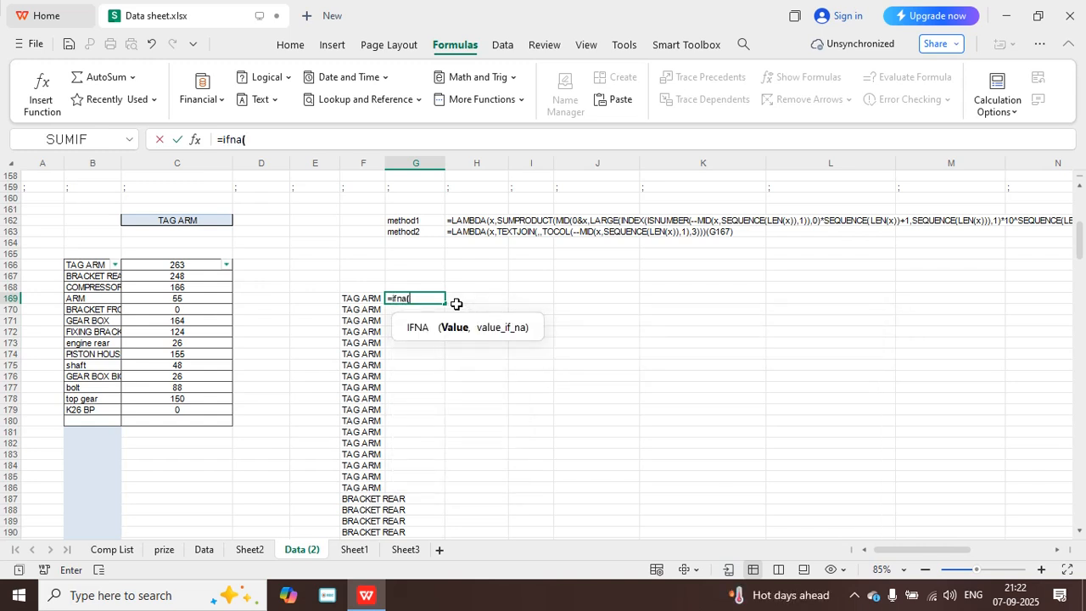
text(drop)
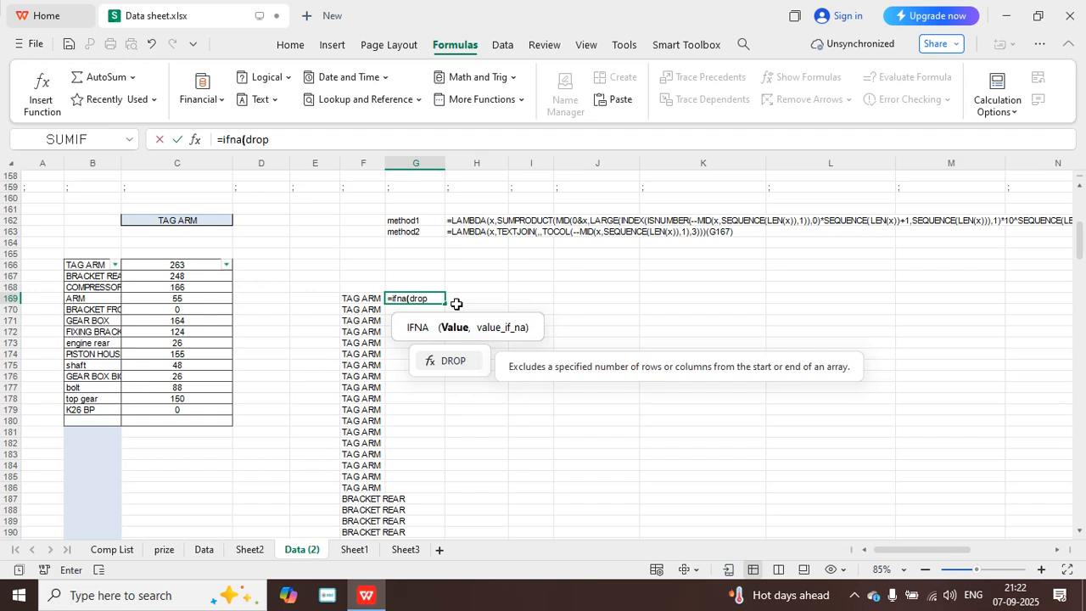
text(()
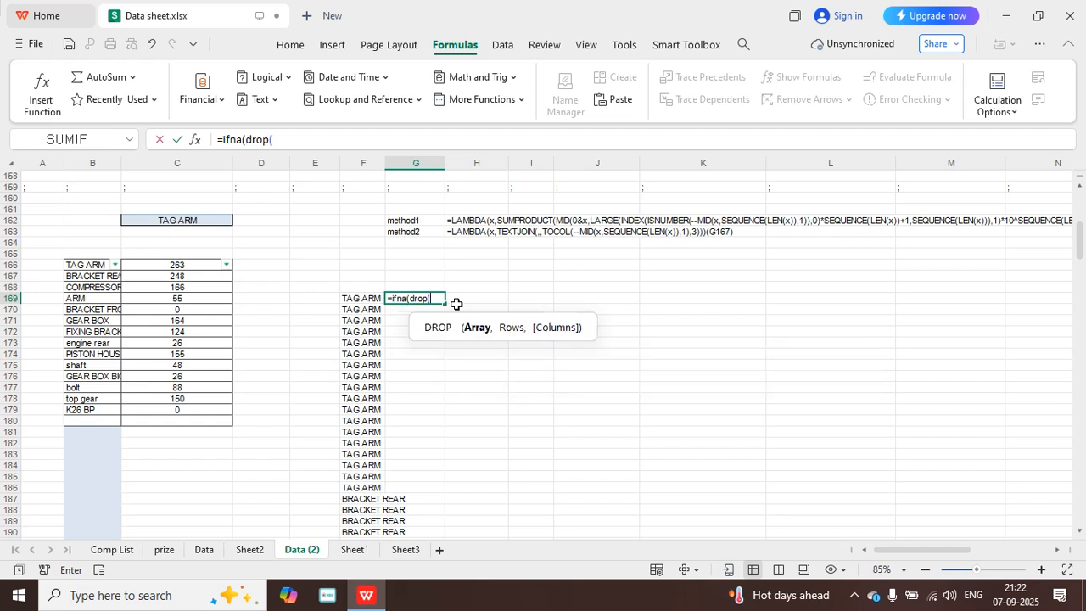
text(cnc)
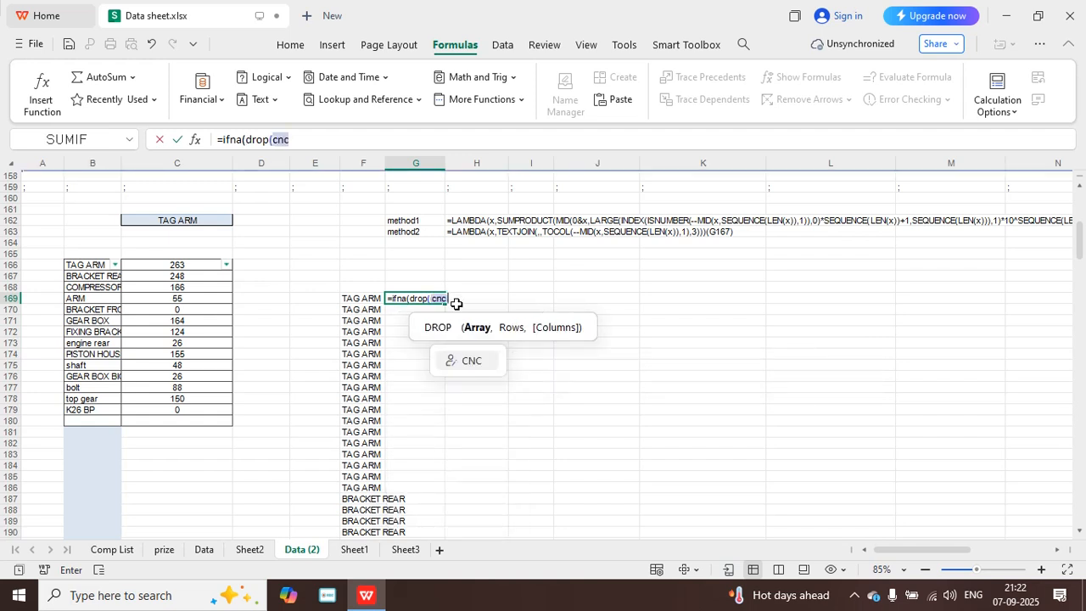
text([)
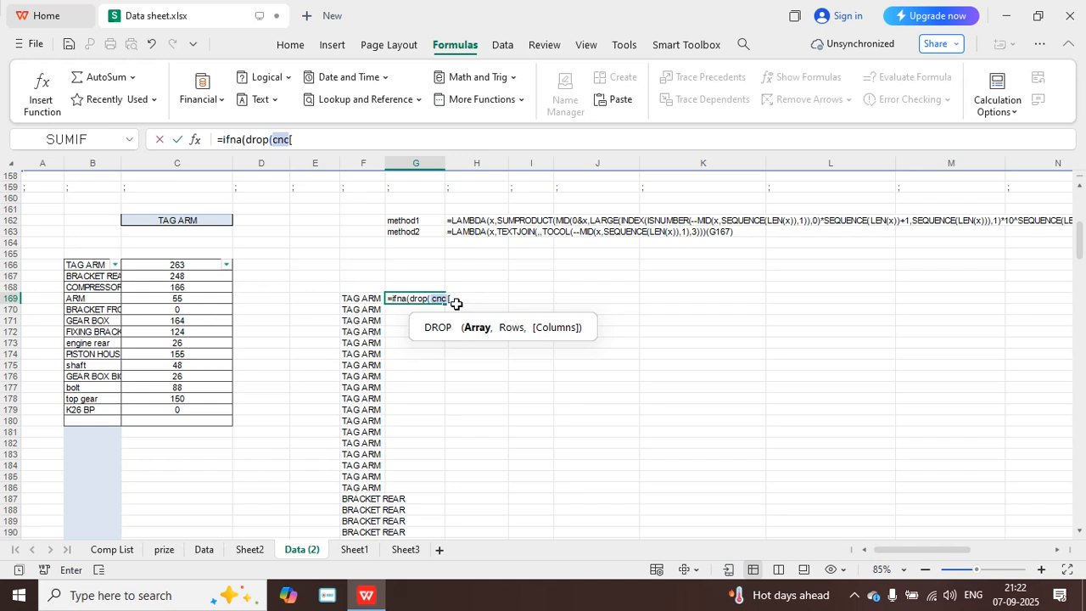
text(#headers])
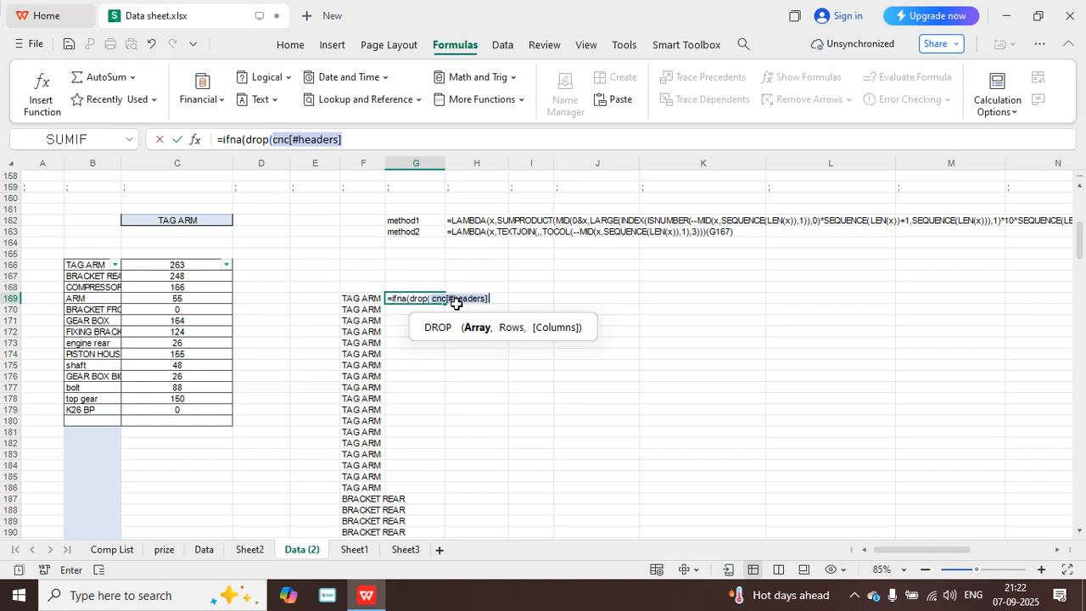
text(,,)
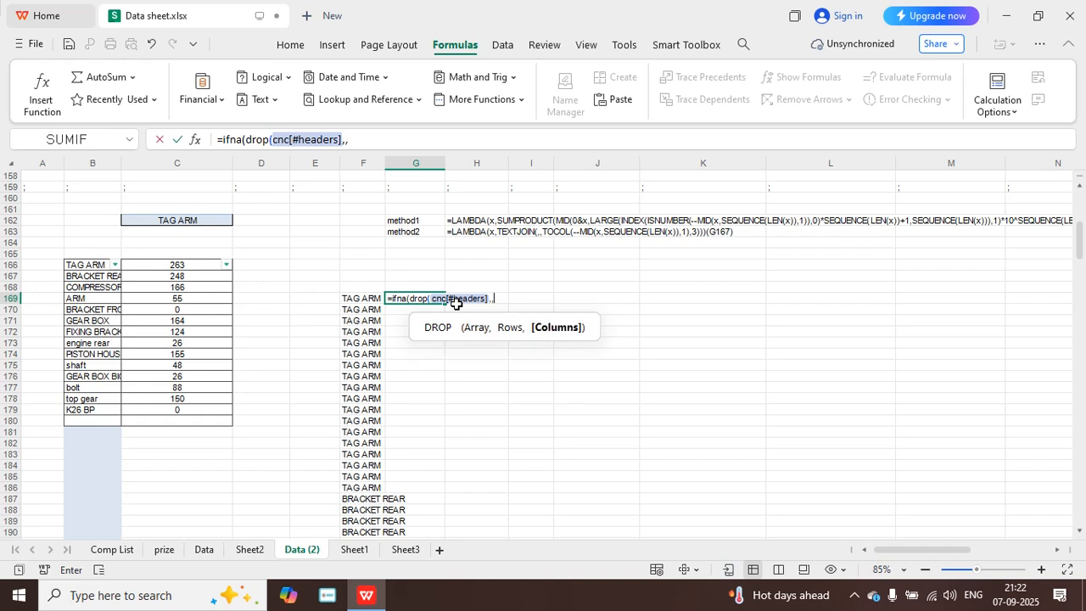
text(5))
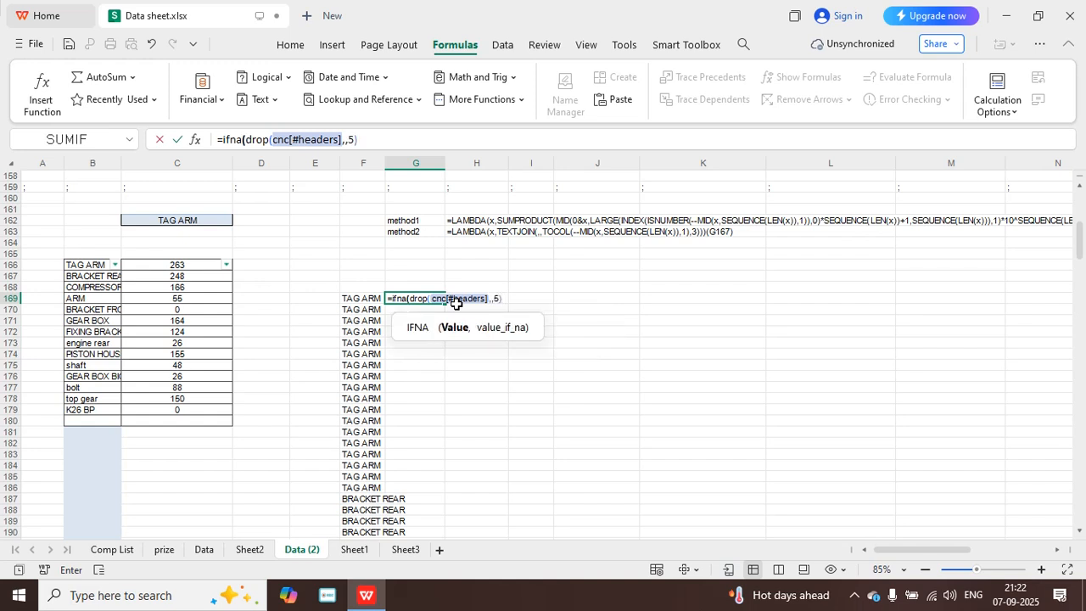
Complete the G169 formula with CHOOSECOLS(cnc,3) as the value_if_na argument and enter it.
text(,)
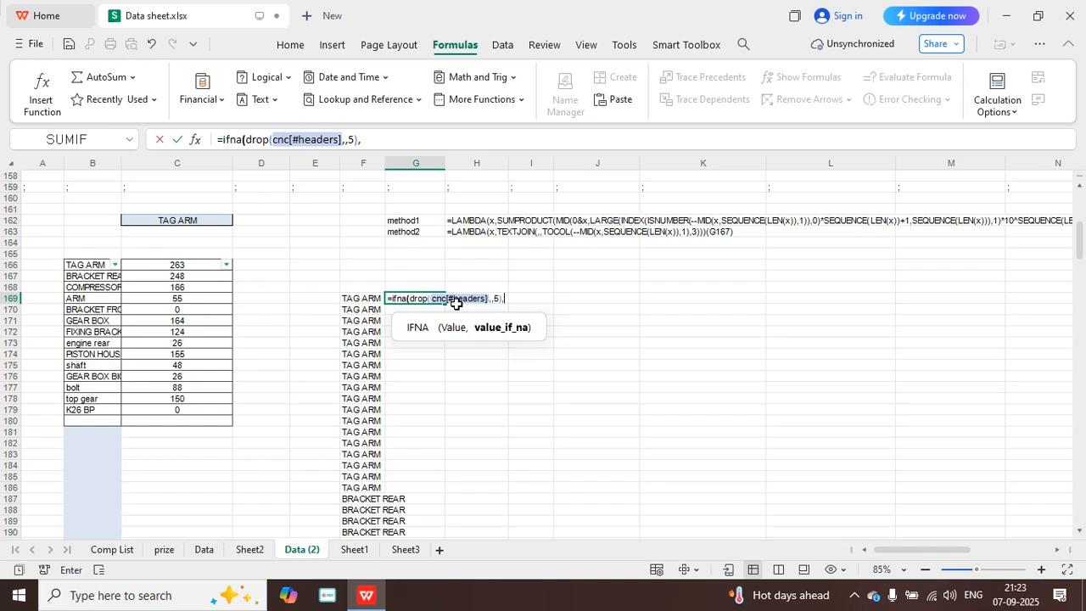
text(choo)
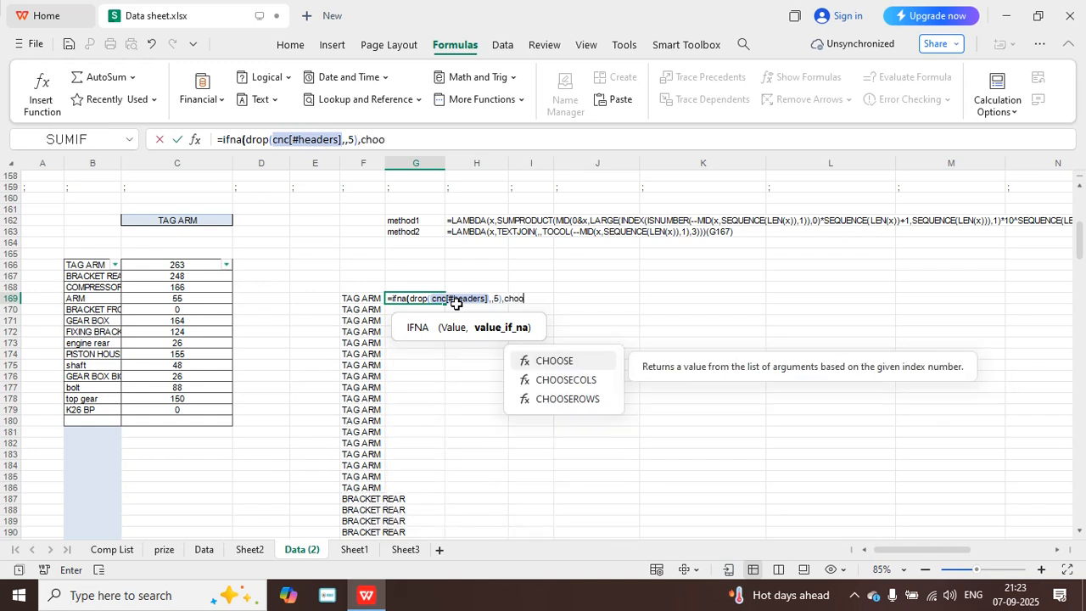
double_click(579, 377)
text(cnc,)
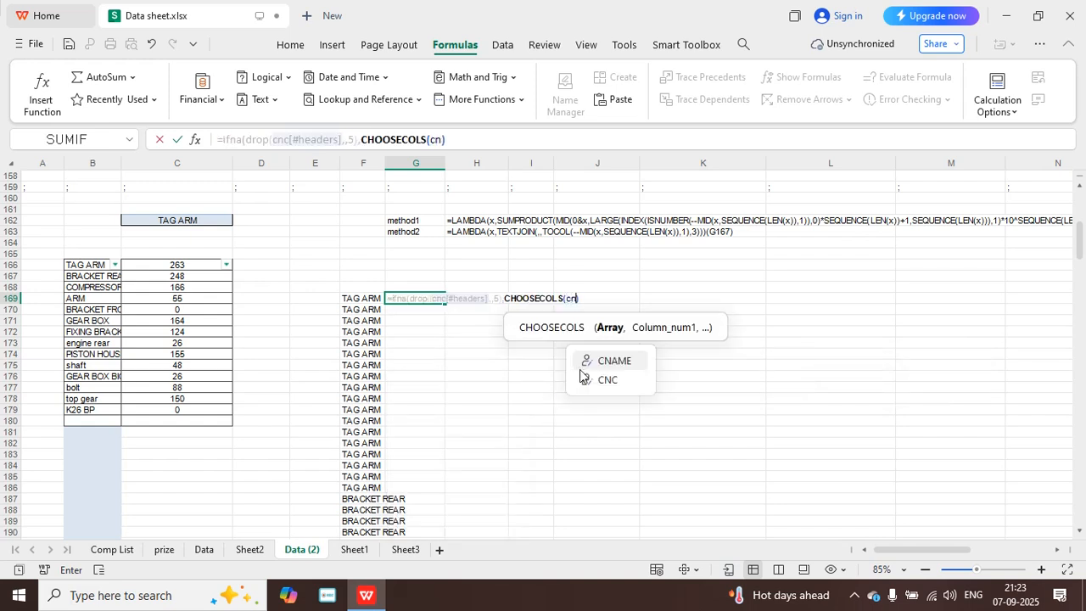
text(3)
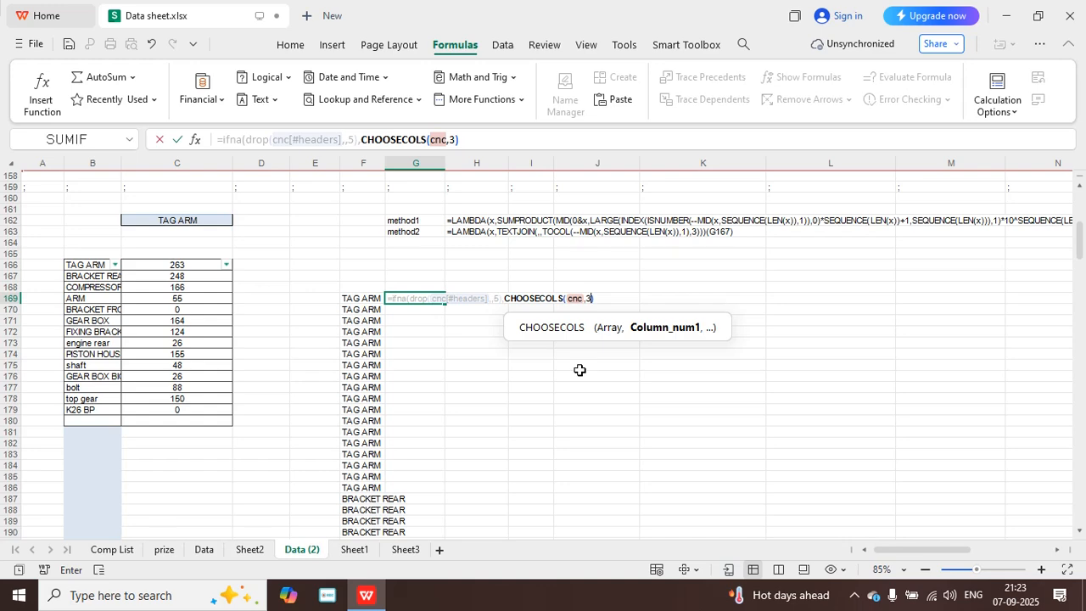
text())
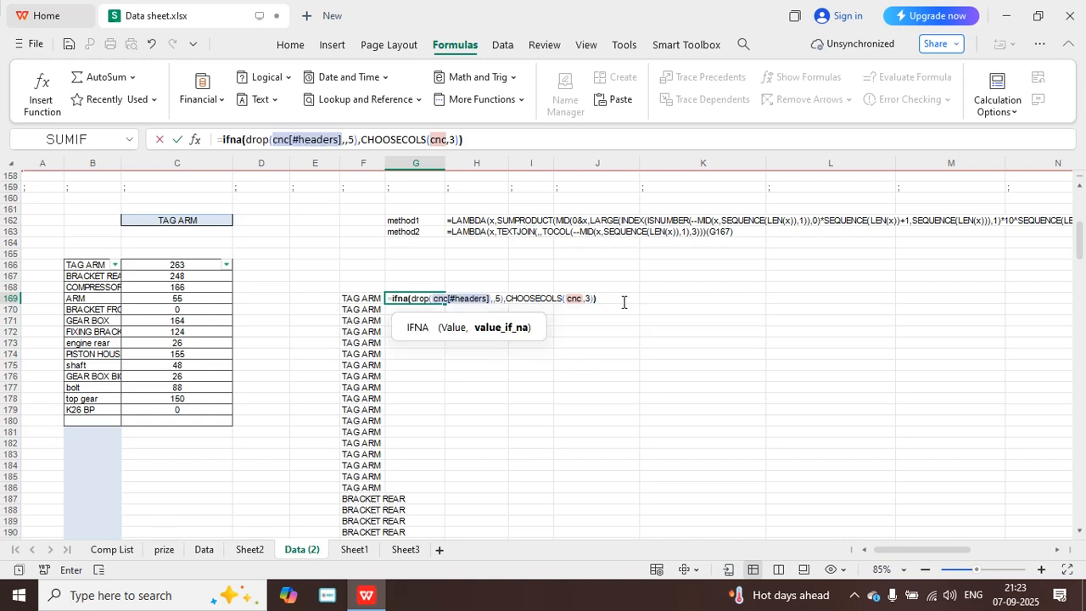
key(Return)
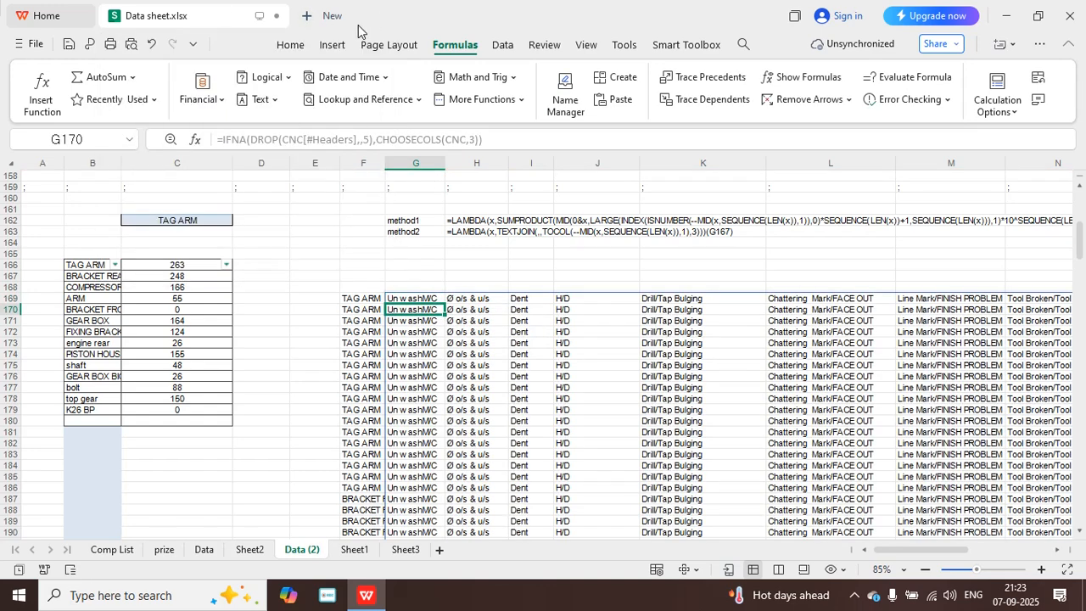
Wrap the G169 formula in TOCOL so the defect header array becomes a single column.
click(403, 295)
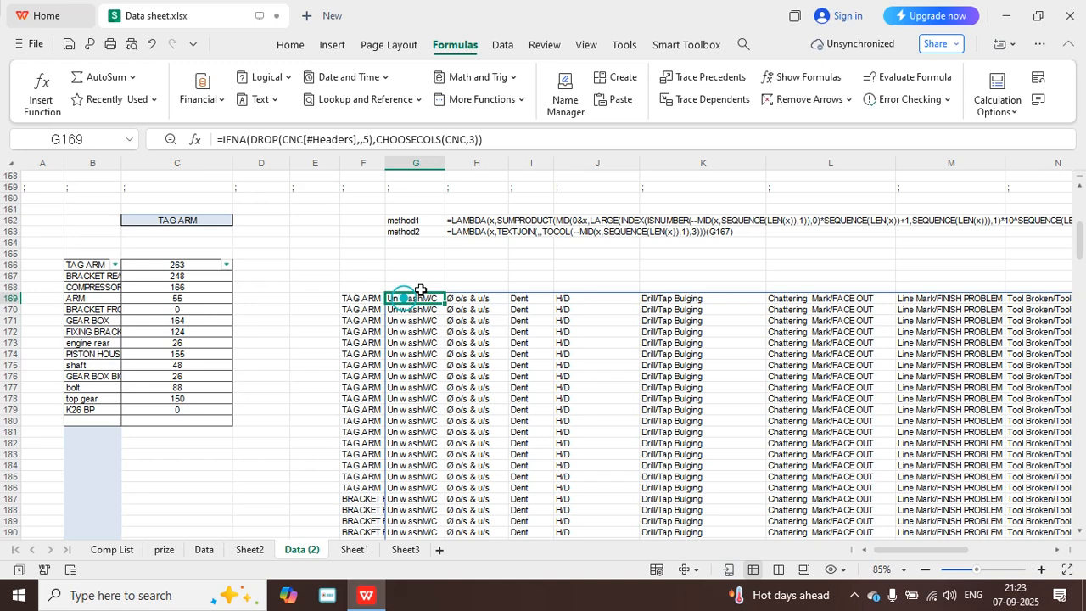
click(222, 138)
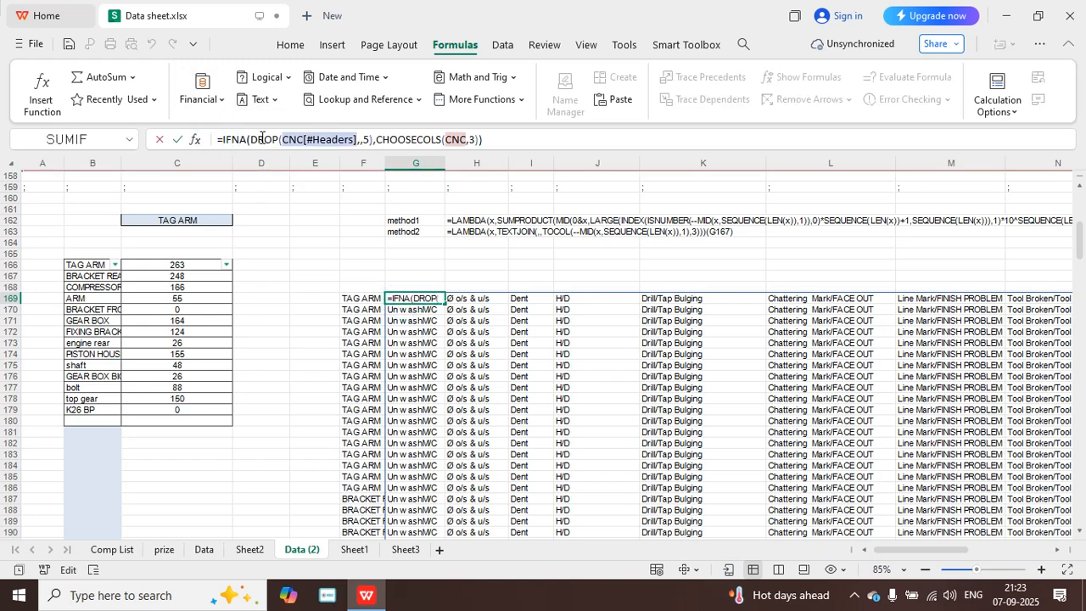
text(tocol)
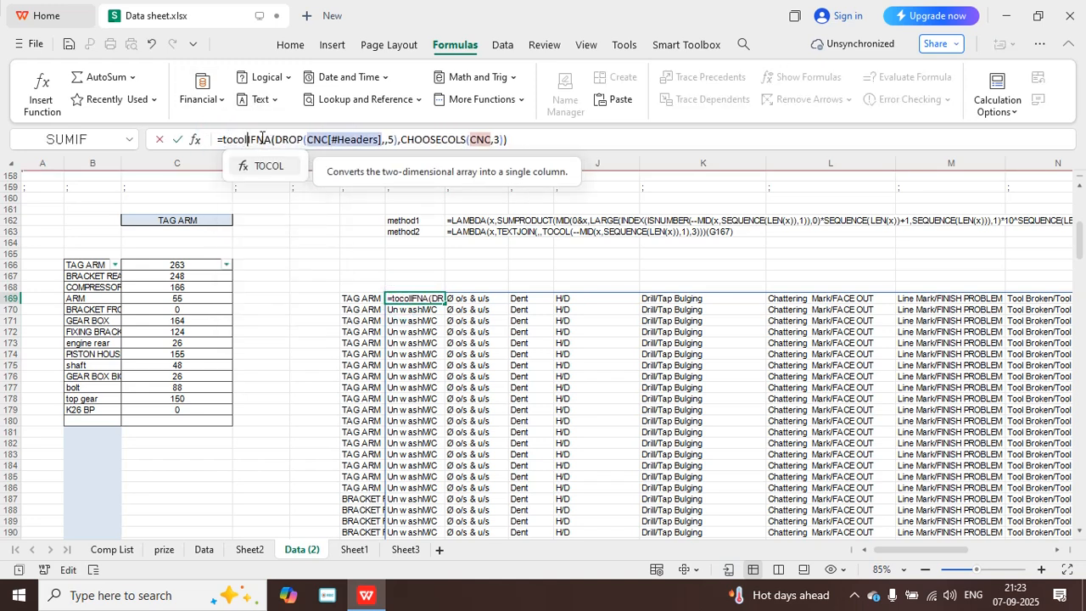
text(()
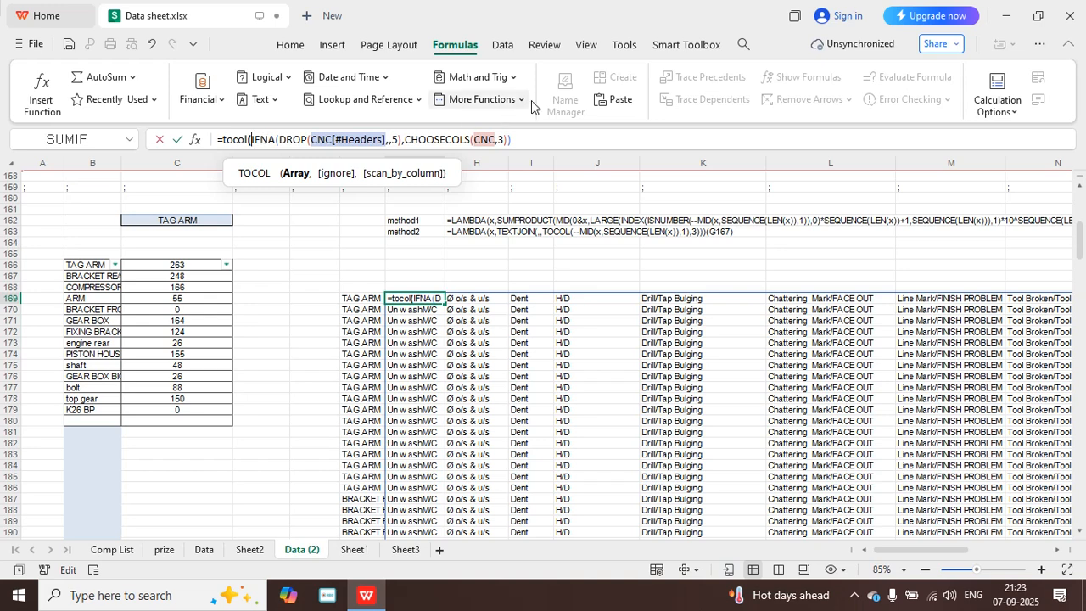
click(535, 138)
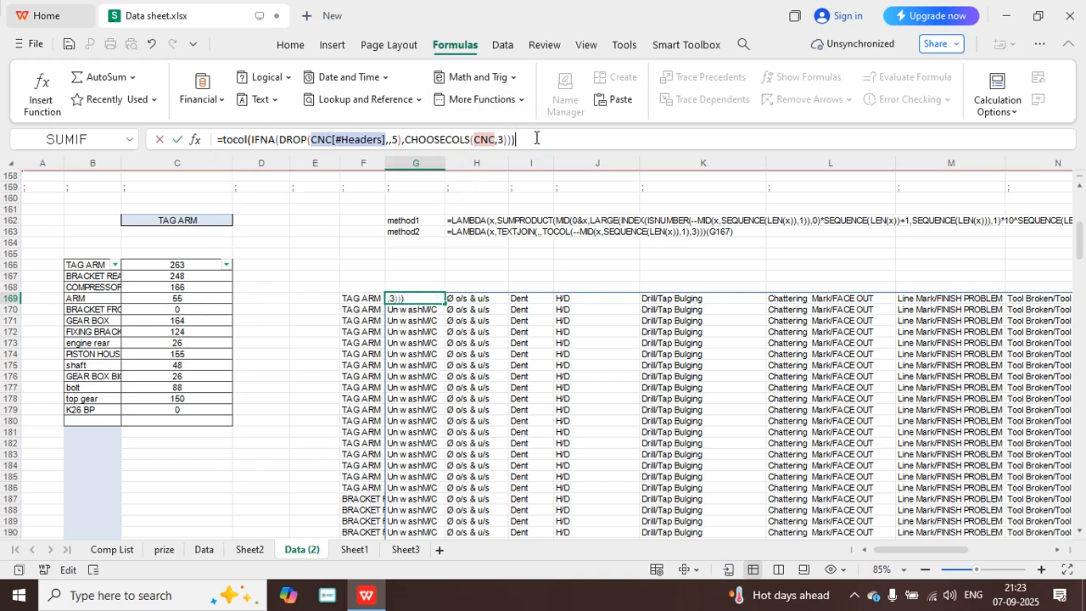
text())
key(Return)
Examine the paired component and defect name columns against the source table's headers and defect quantities.
scroll(567, 276, down, 7)
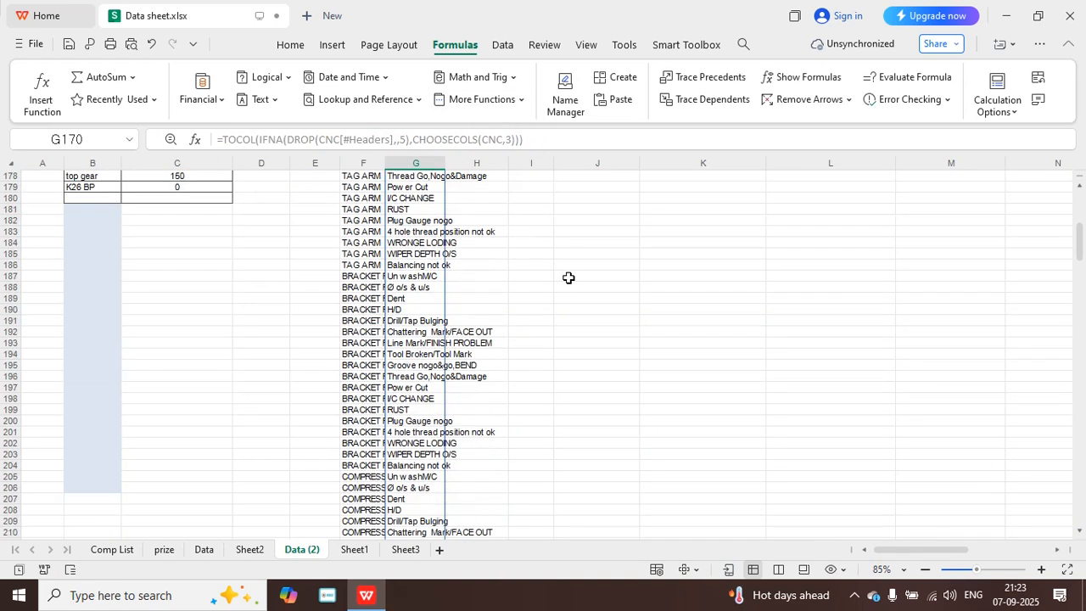
drag(1079, 242, 1081, 203)
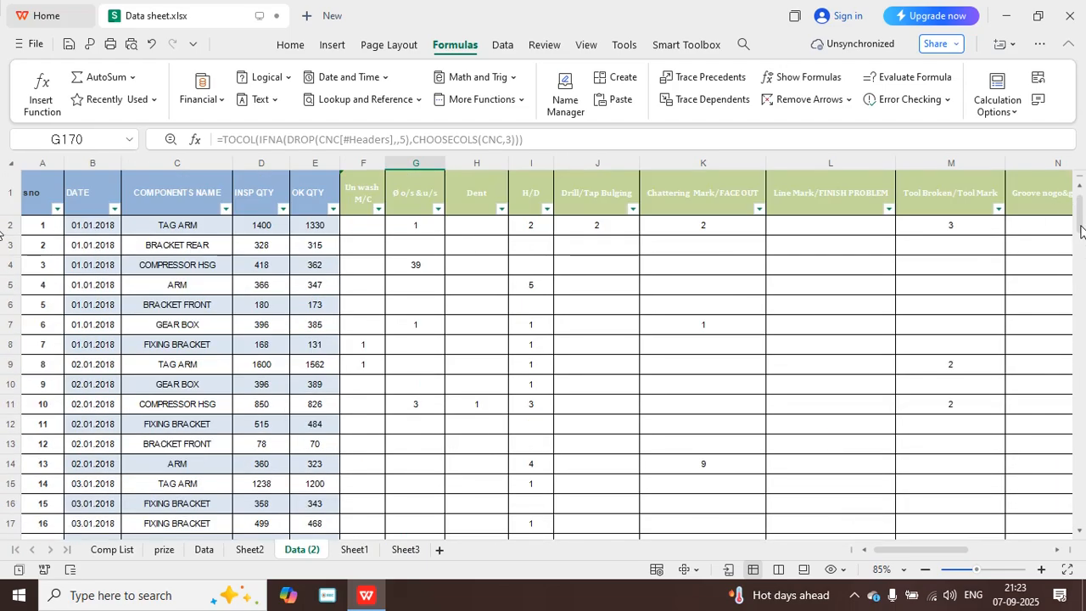
drag(1082, 221, 1082, 270)
scroll(803, 297, up, 15)
scroll(781, 300, up, 20)
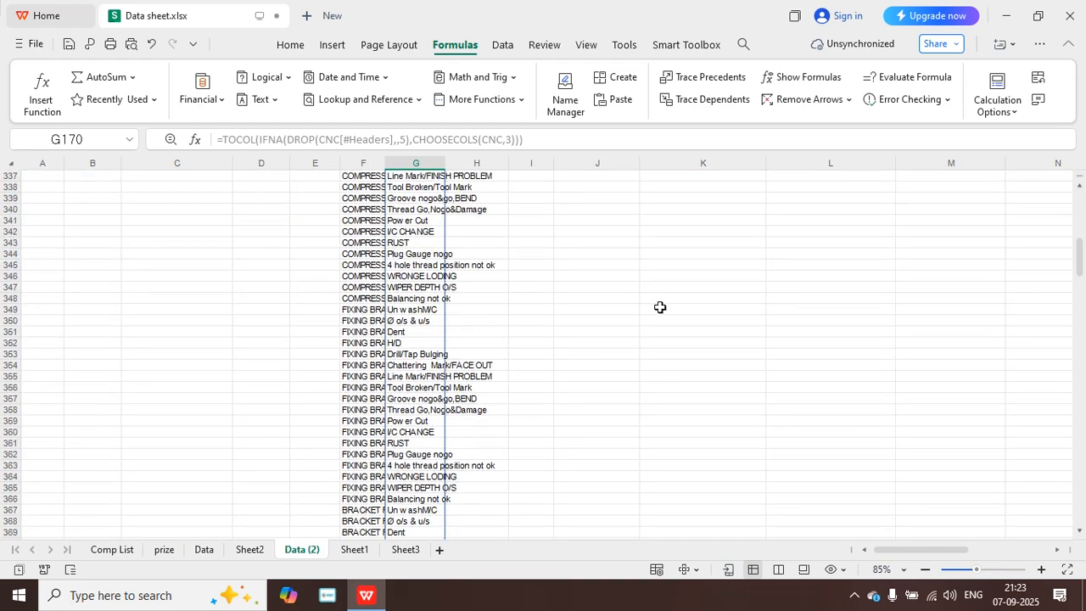
scroll(534, 331, up, 20)
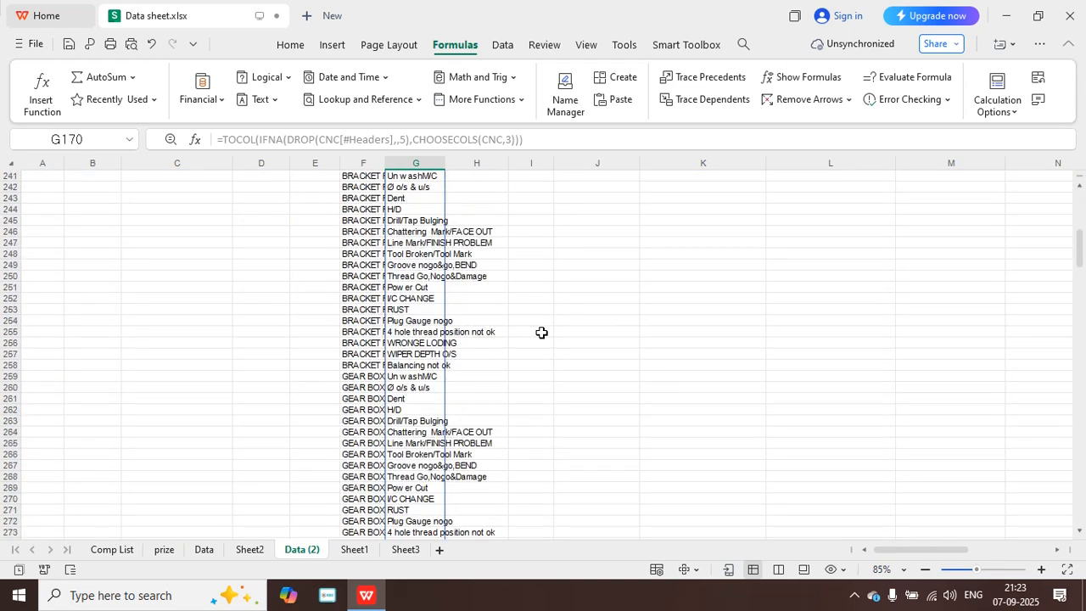
scroll(514, 326, up, 3)
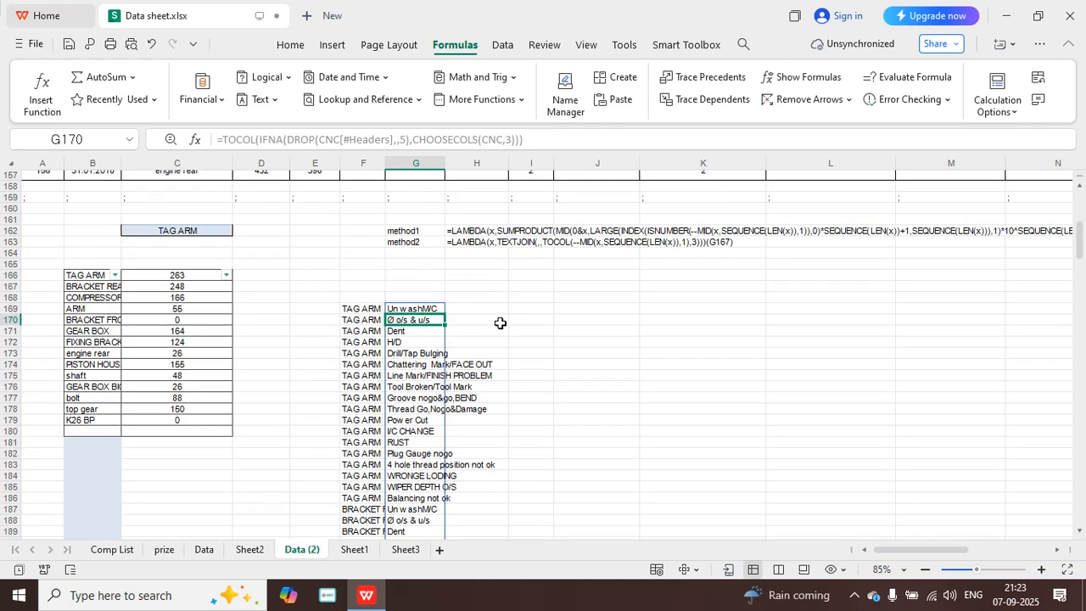
Enter =TOCOL(DROP(cnc,,5)) in cell H169 to stack the table's defect quantities into a single column.
click(490, 310)
text(=)
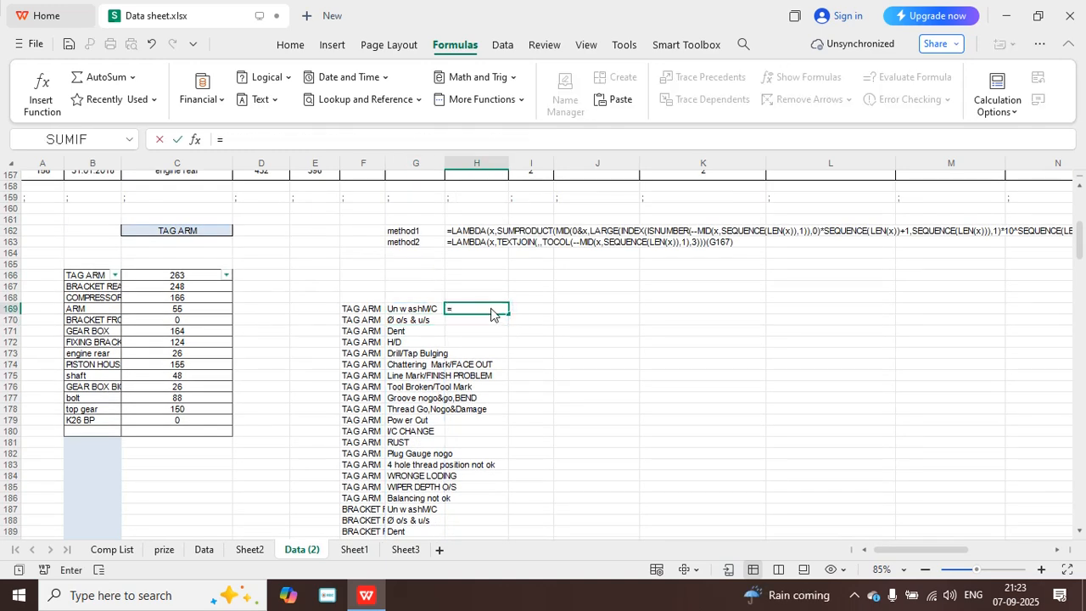
text(toc)
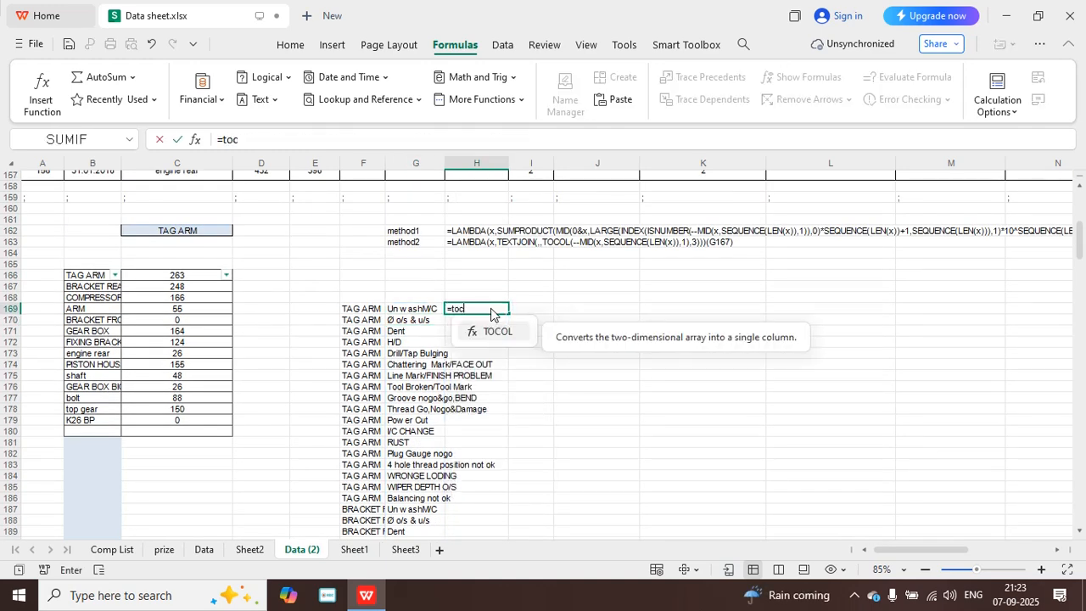
double_click(512, 333)
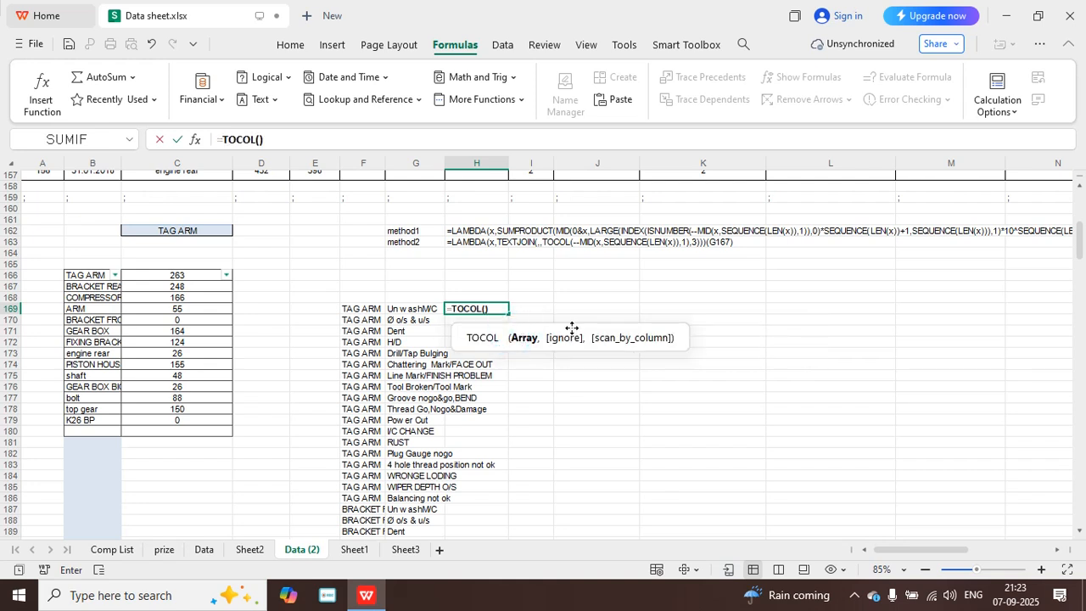
text(dri)
key(BackSpace)
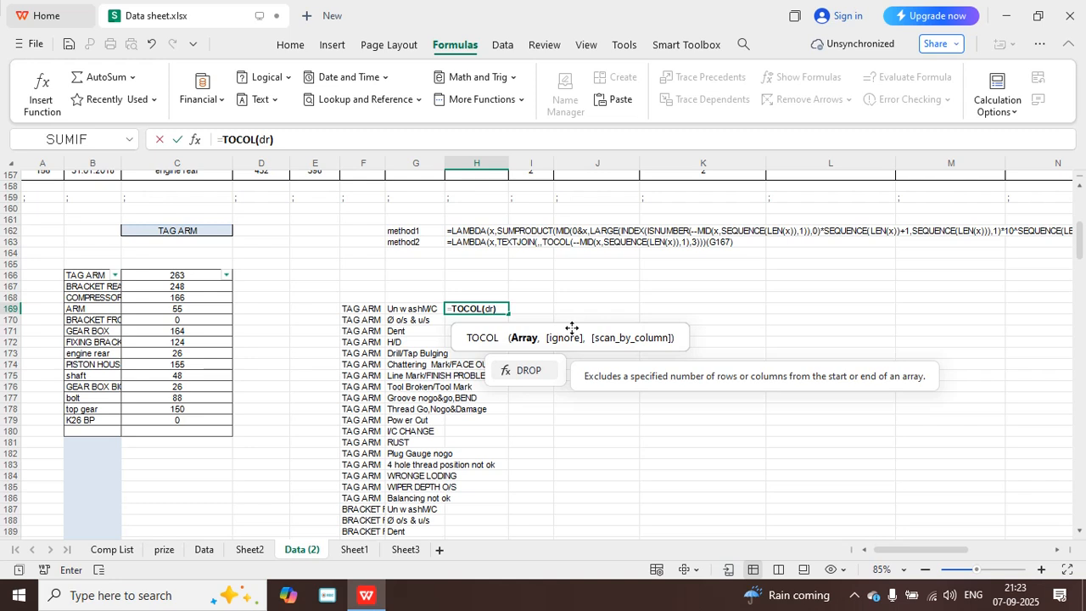
text(op()
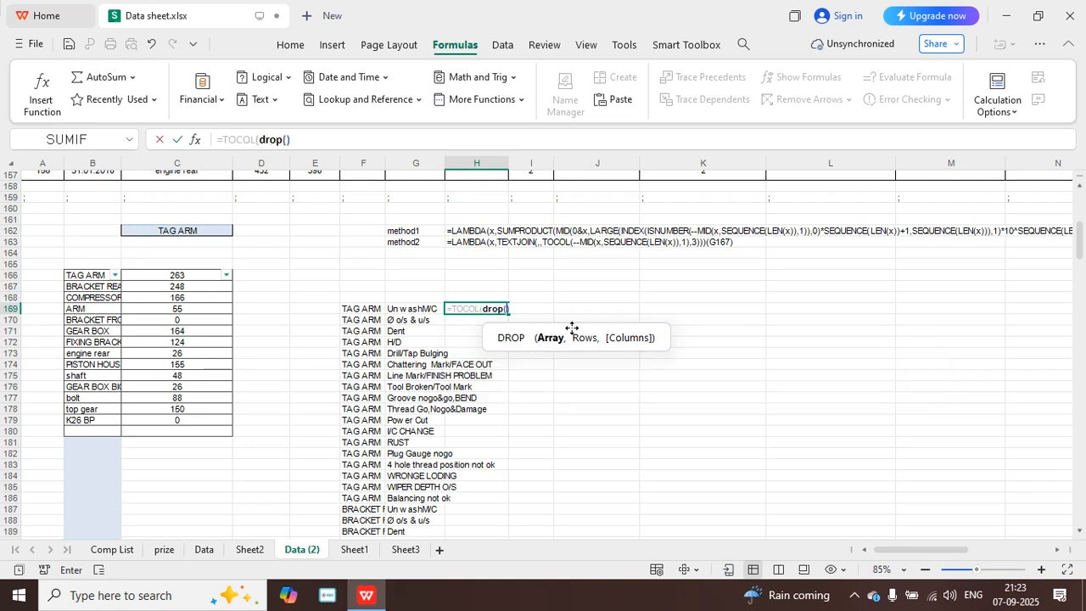
text(cnc)
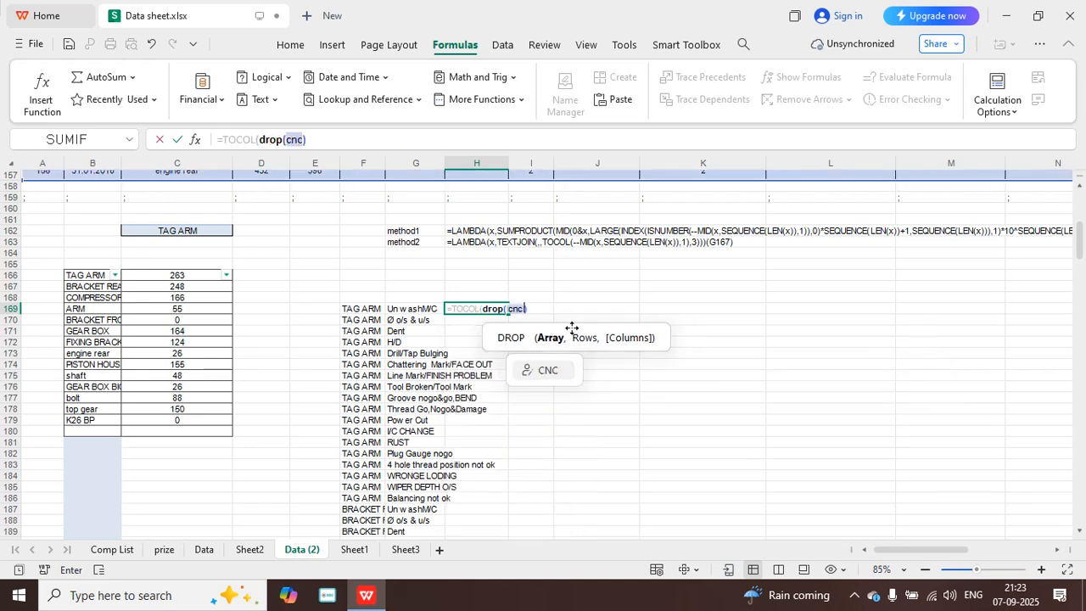
text(,)
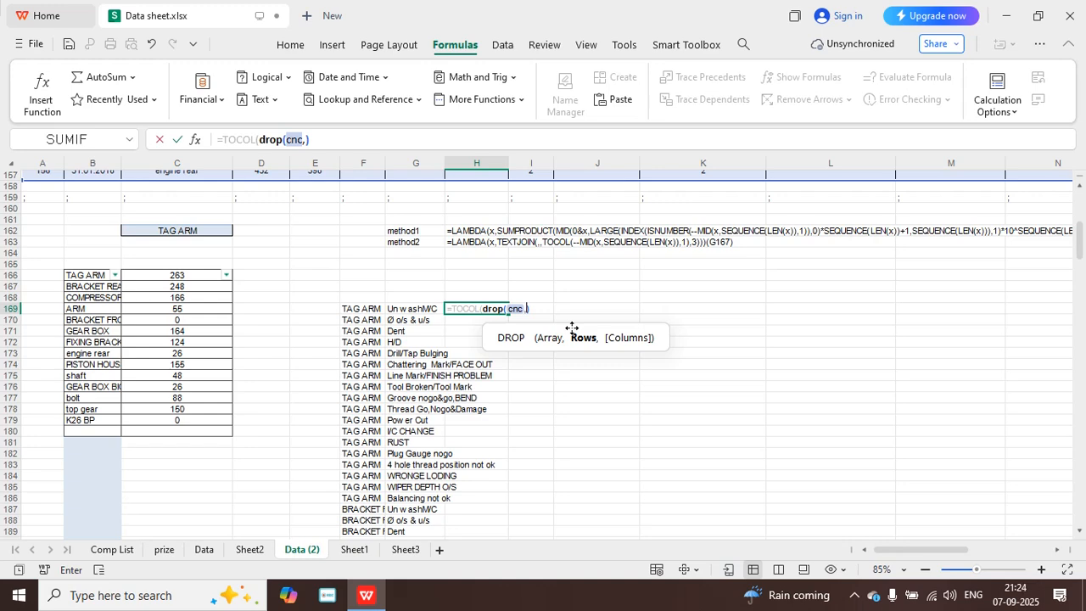
text(,5)
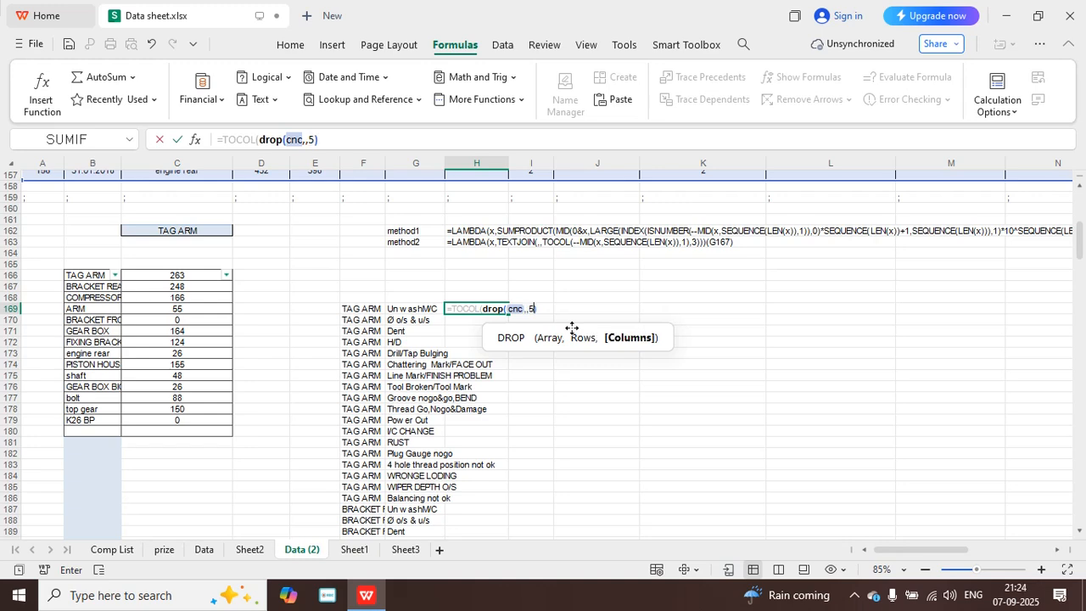
text())
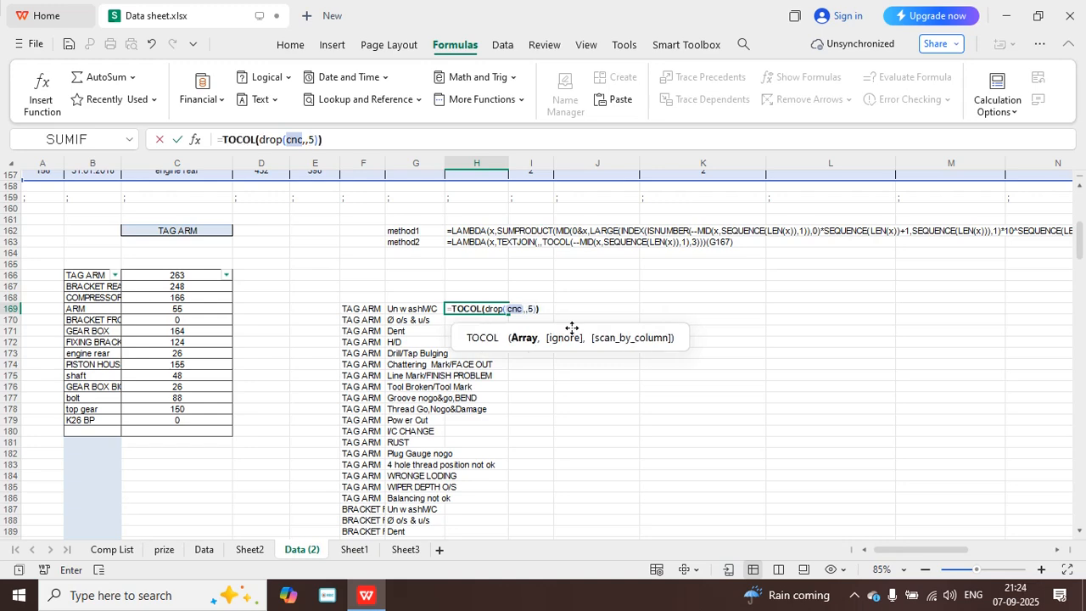
key(Return)
Examine the stacked defect quantities beside the component and defect names, and compare them with the source table.
scroll(548, 339, down, 16)
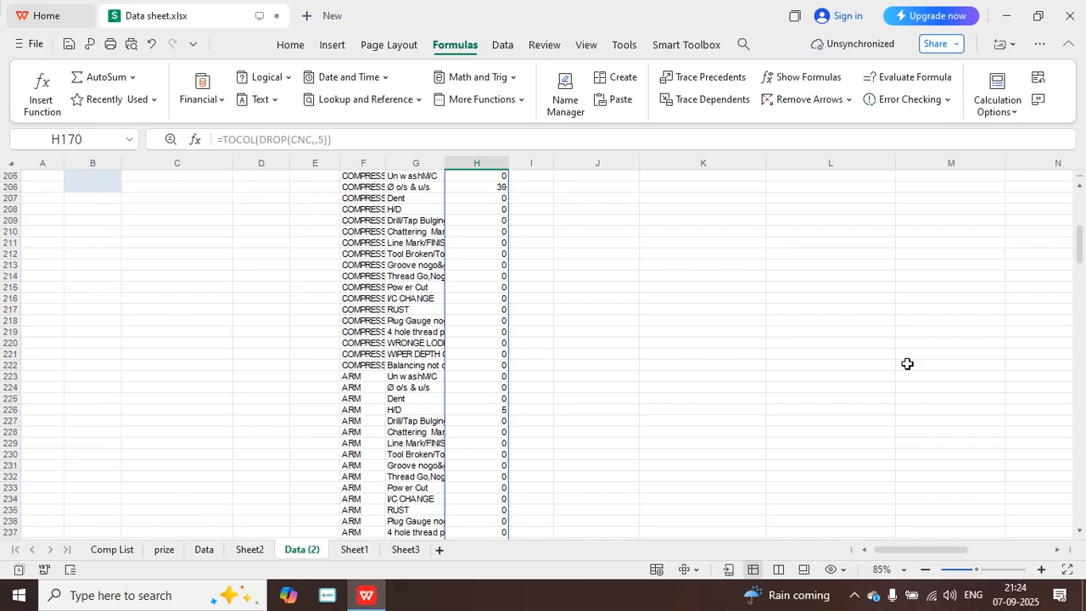
scroll(907, 363, down, 12)
drag(1081, 331, 1081, 225)
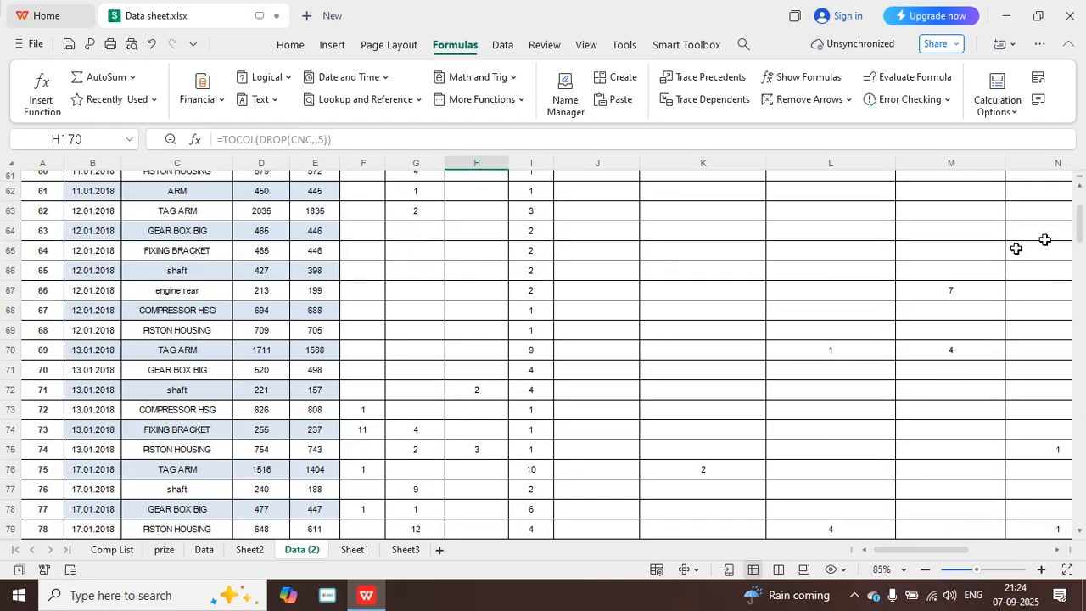
scroll(988, 258, down, 18)
scroll(751, 325, down, 17)
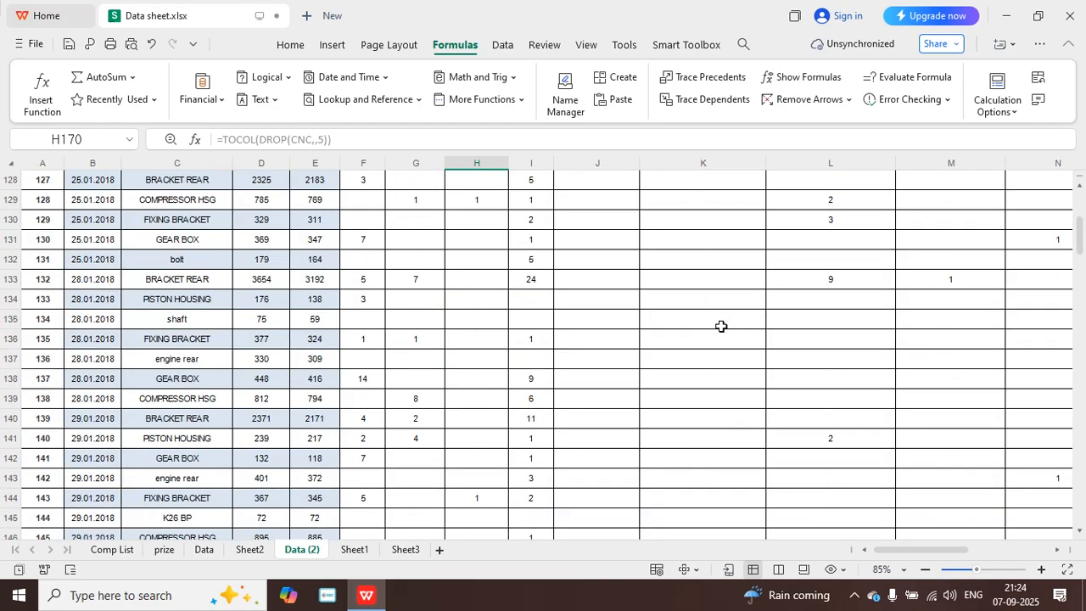
scroll(645, 297, up, 1)
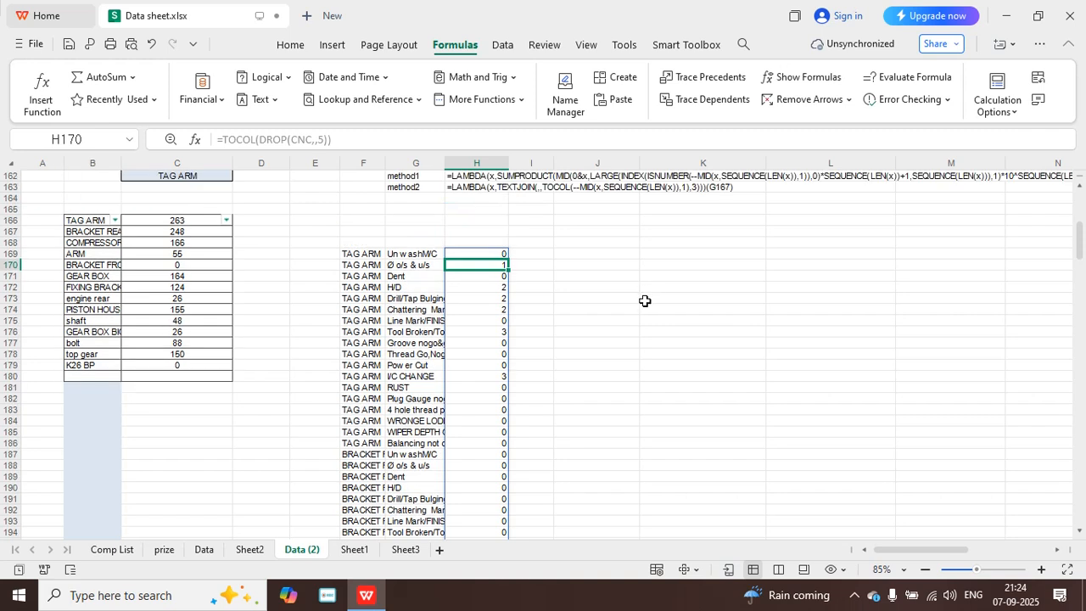
Start a PIVOTBY formula in cell K170 with the component name spill range F169# as the row fields.
click(598, 265)
click(656, 269)
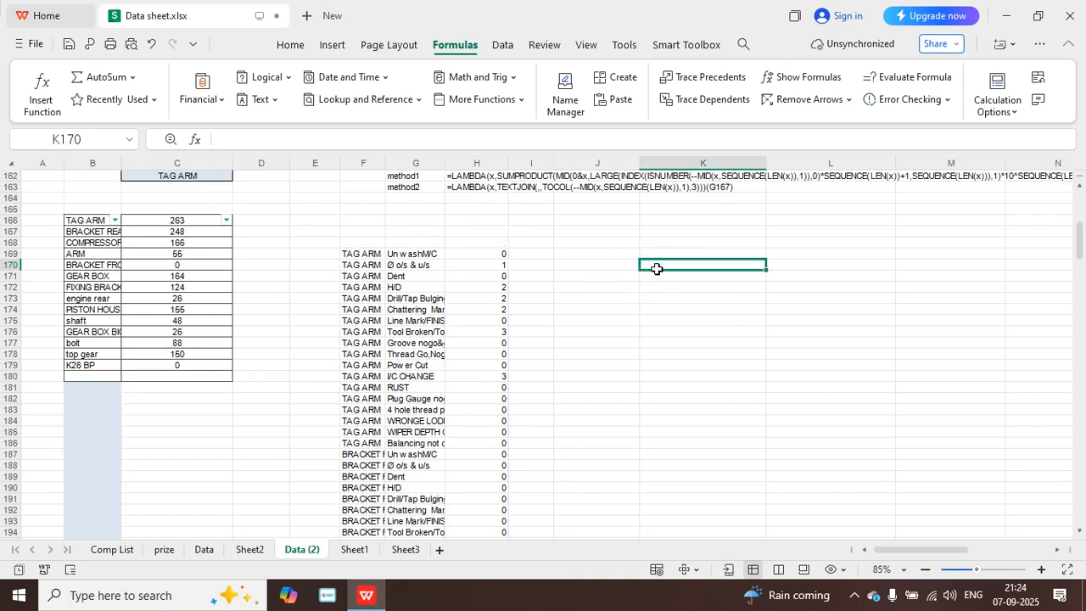
text(=piv)
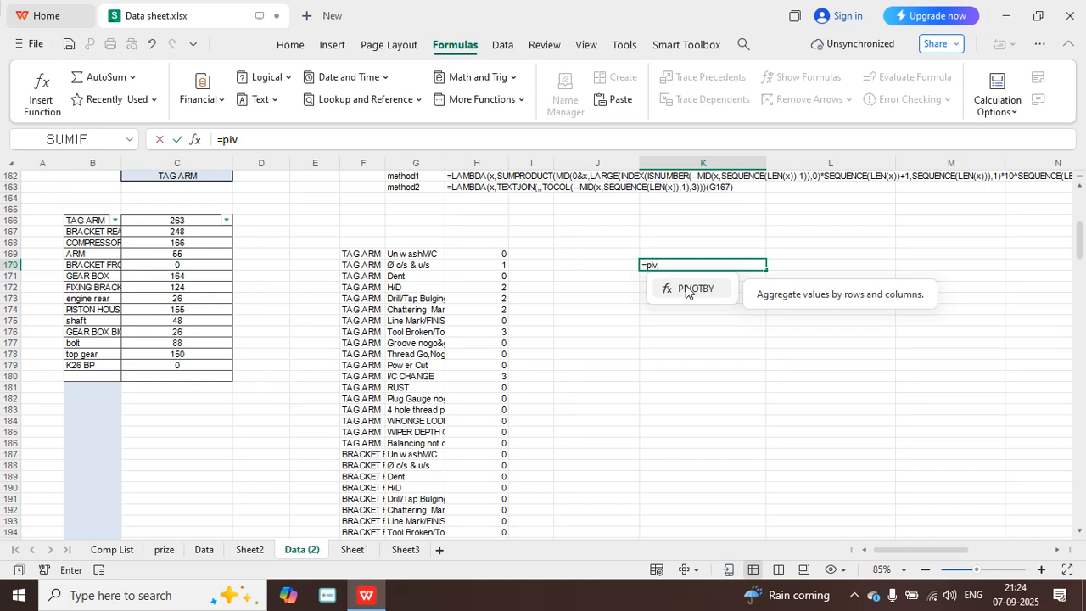
double_click(703, 286)
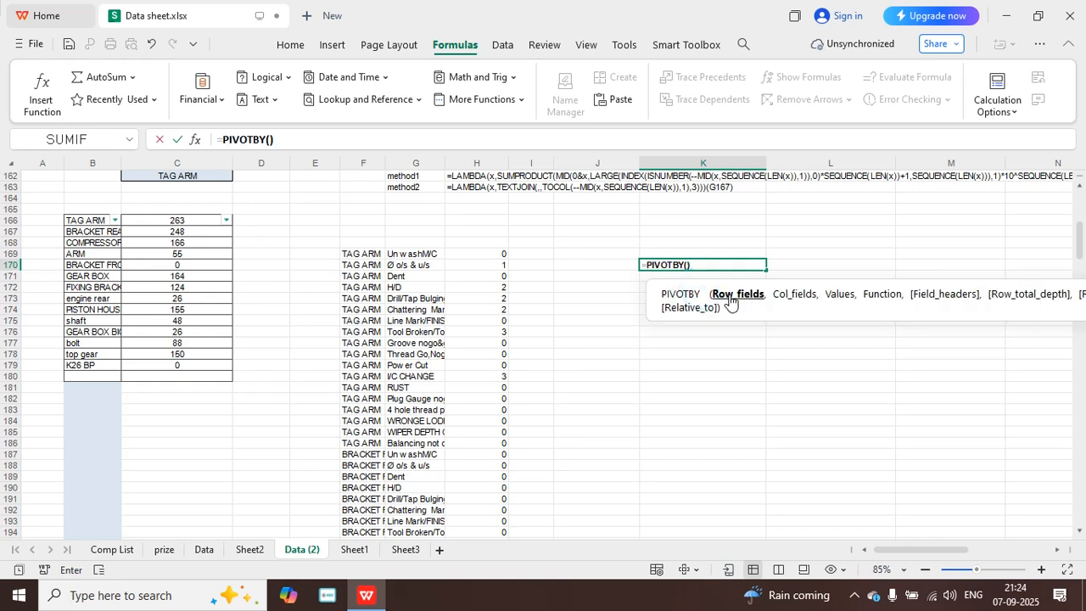
click(351, 256)
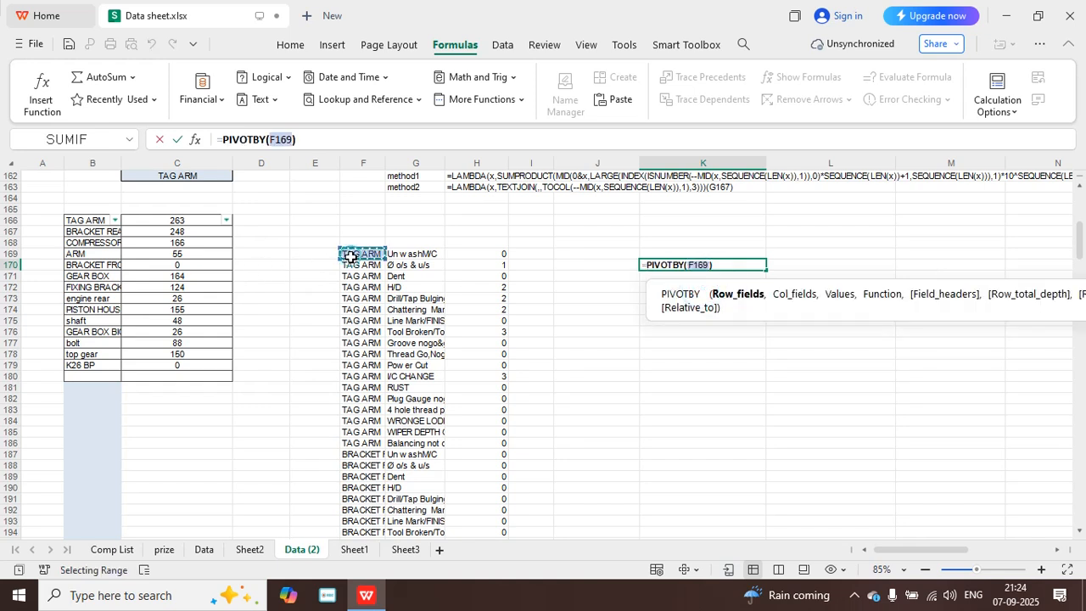
text(#)
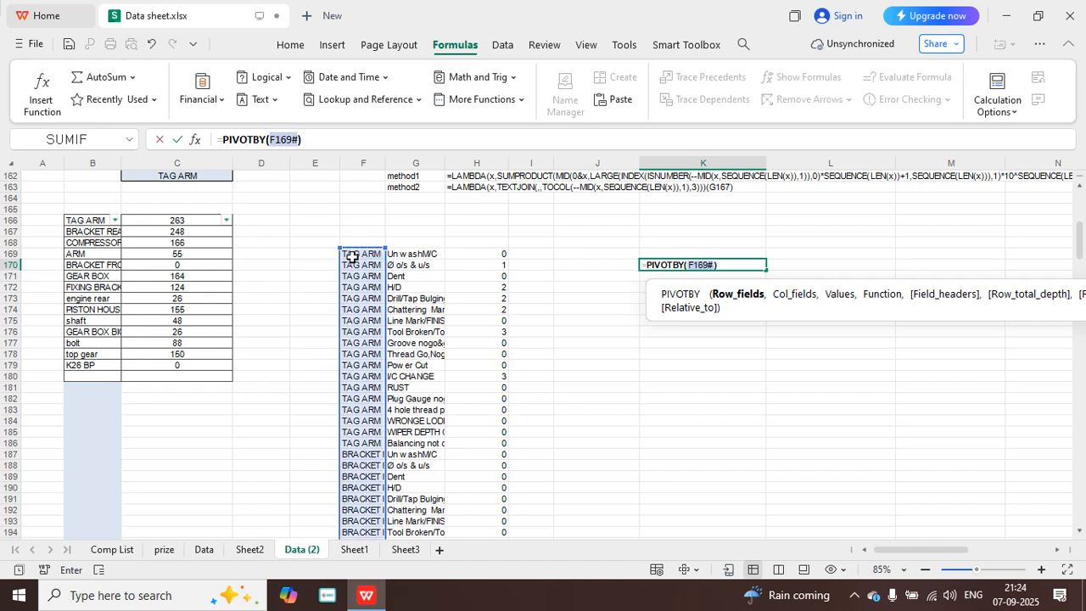
text(,)
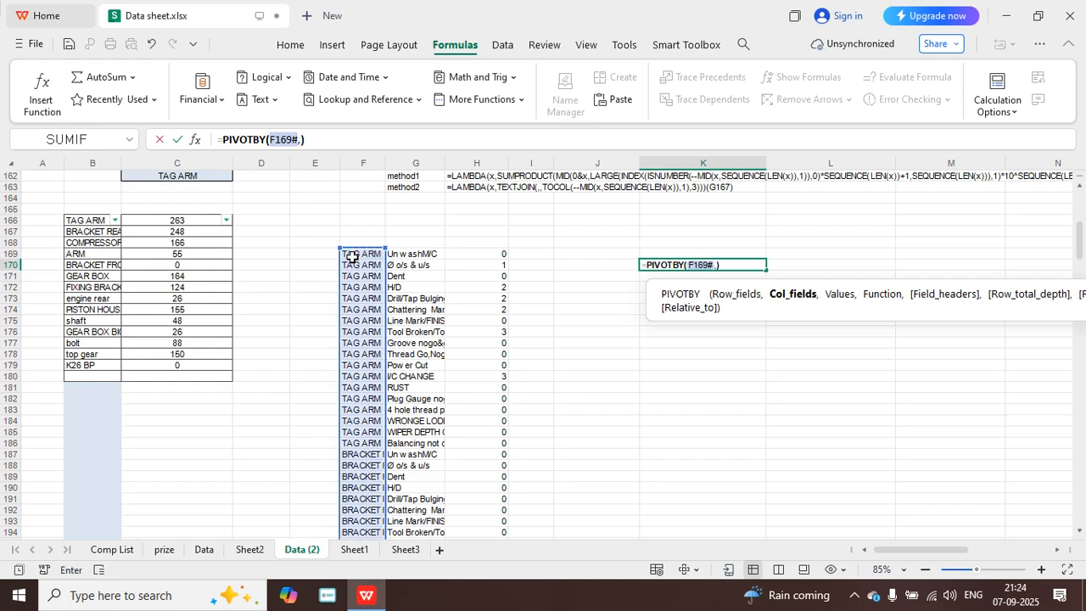
Set the PIVOTBY column fields to the defect name spill range G169#.
click(414, 254)
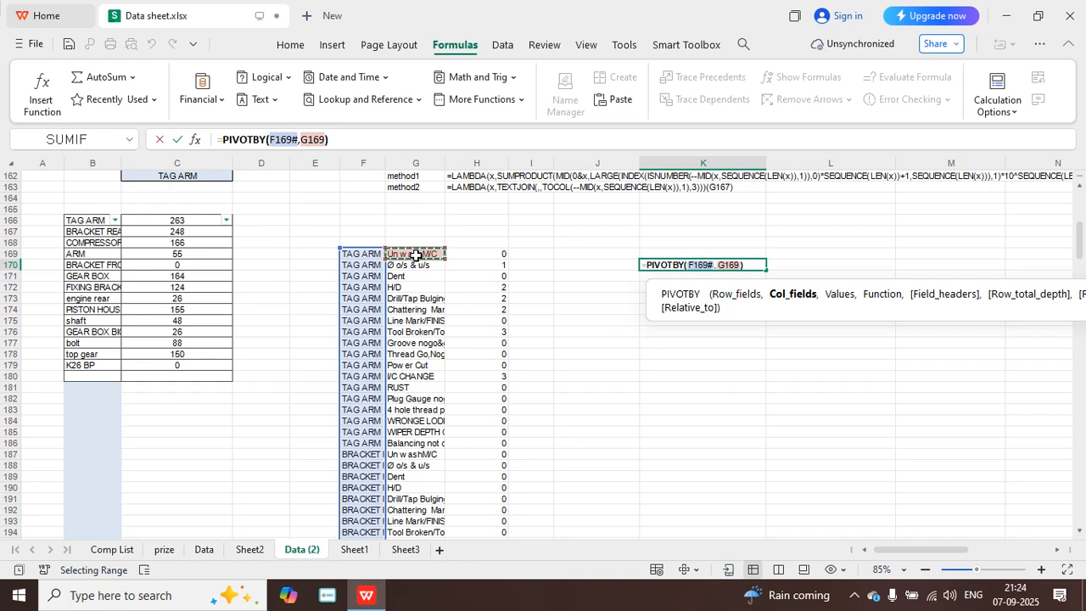
key(BackSpace)
key(BackSpace)
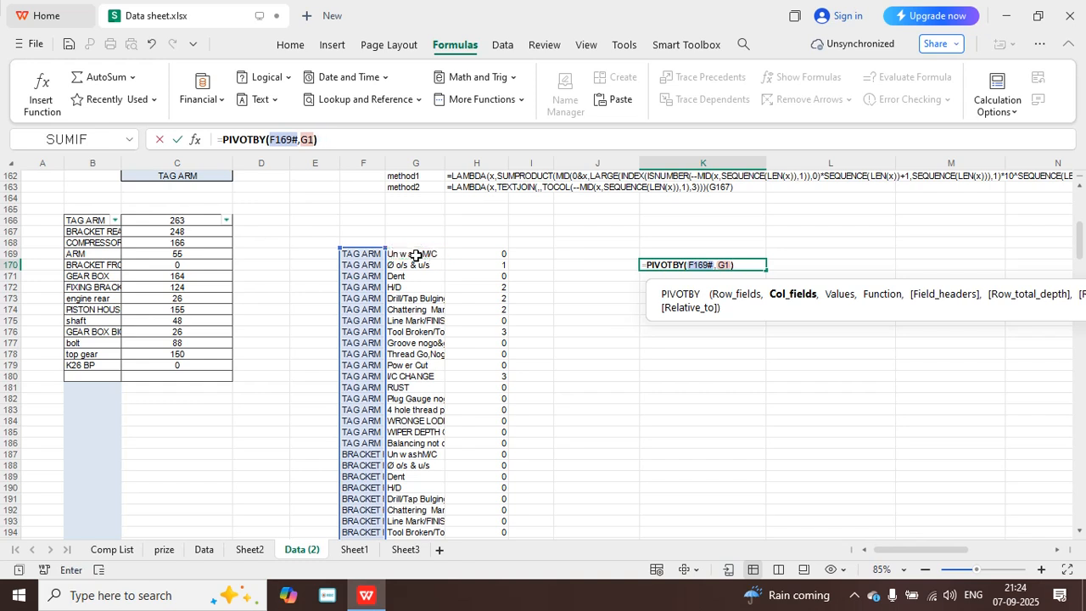
key(BackSpace)
key(BackSpace)
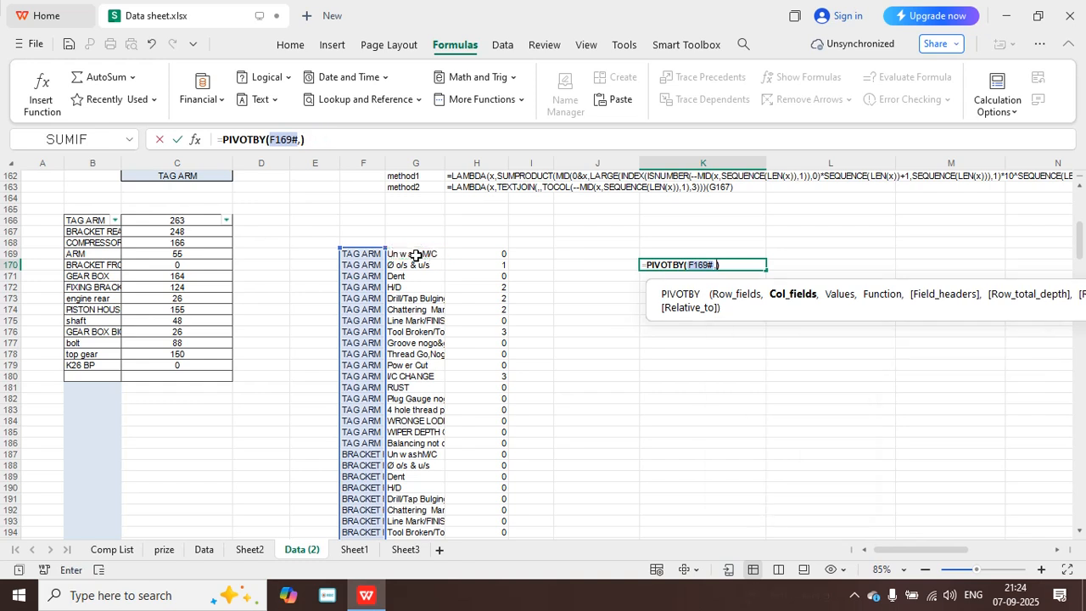
click(415, 254)
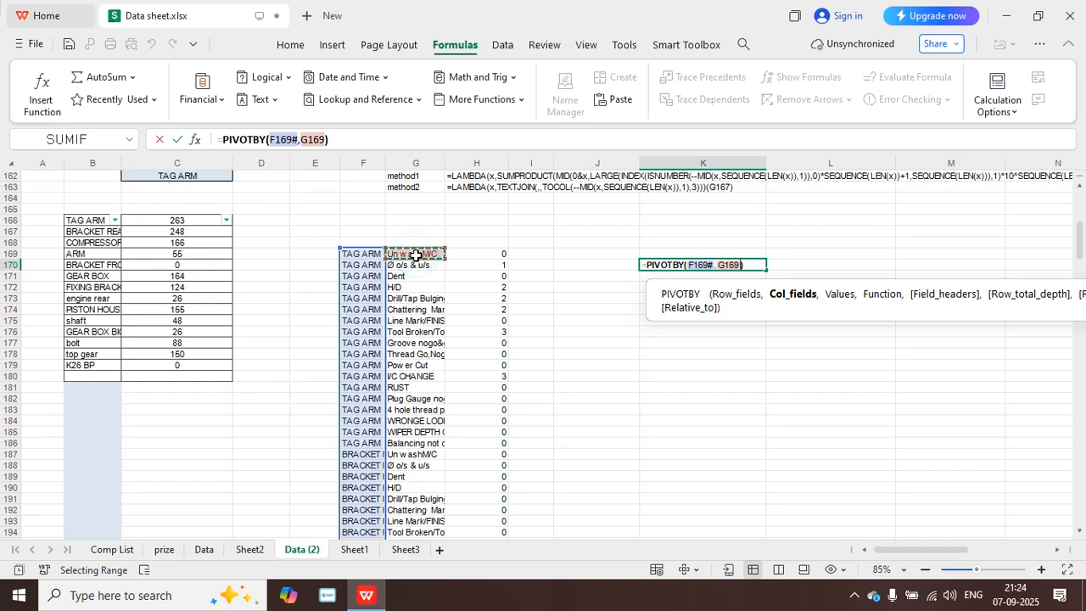
text(#)
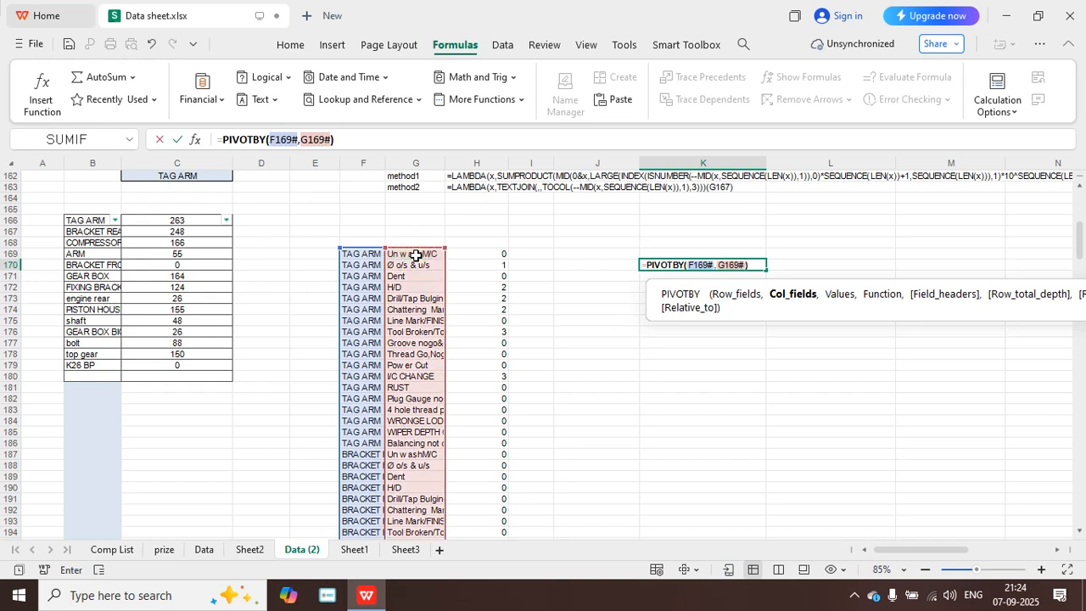
text(,)
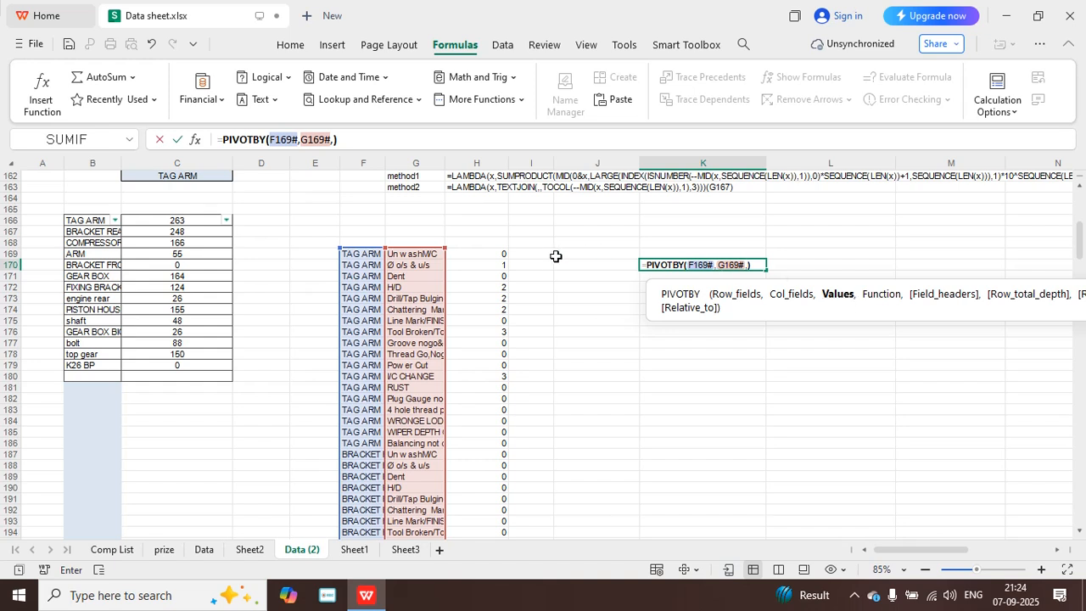
Complete the K170 PIVOTBY formula with H169# as the values and SUM as the function, and enter it.
click(493, 251)
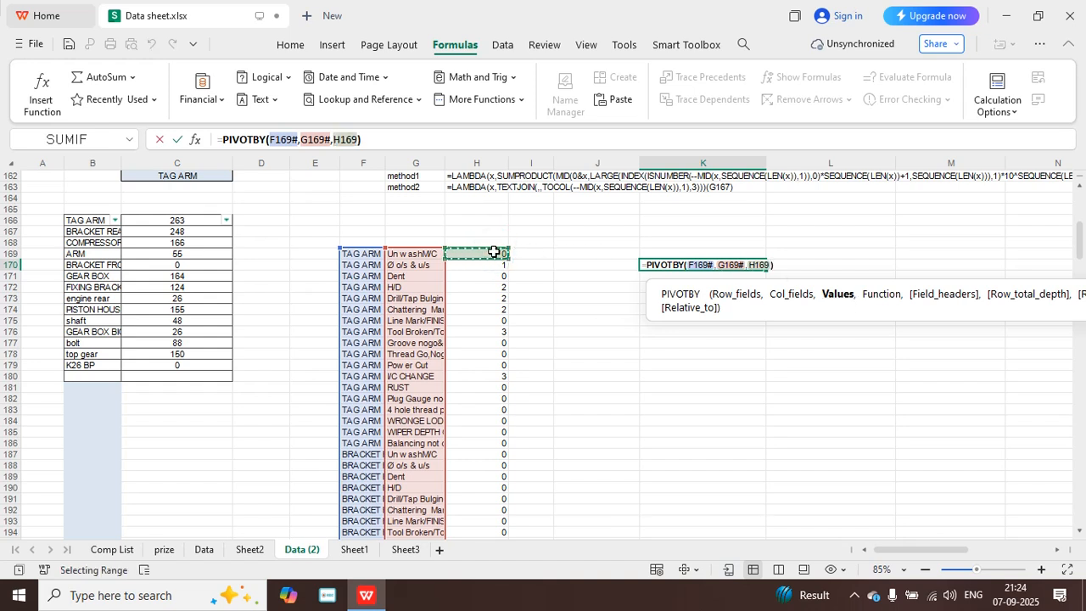
text(#)
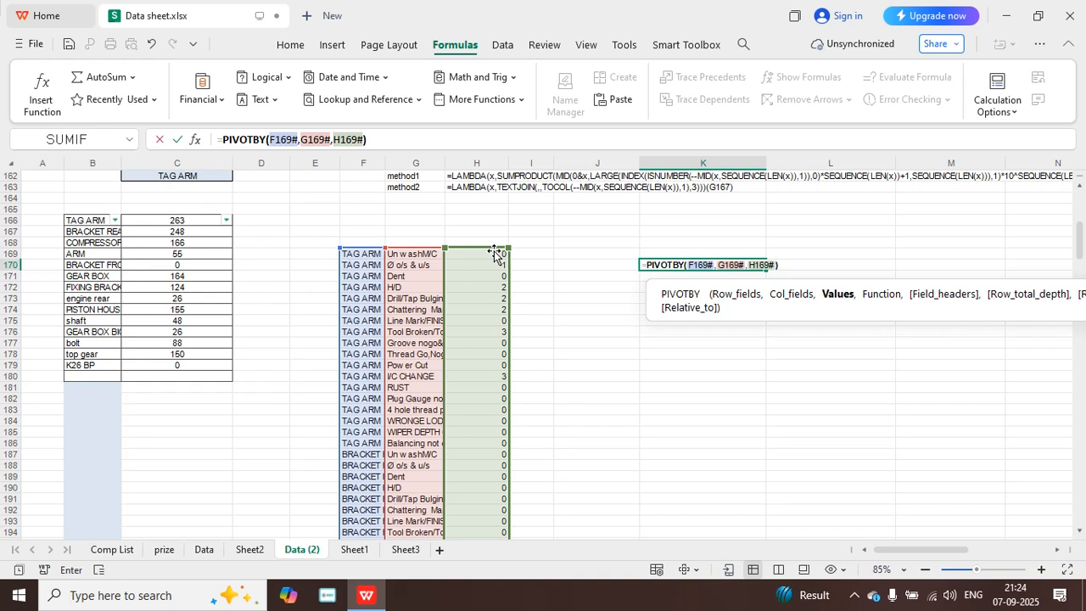
text(,)
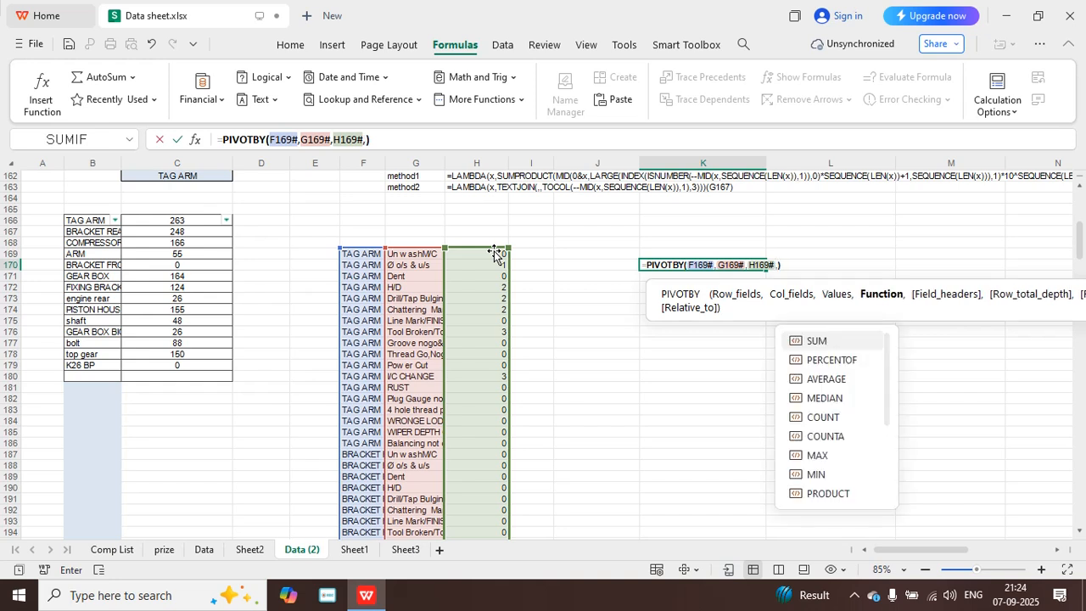
double_click(816, 341)
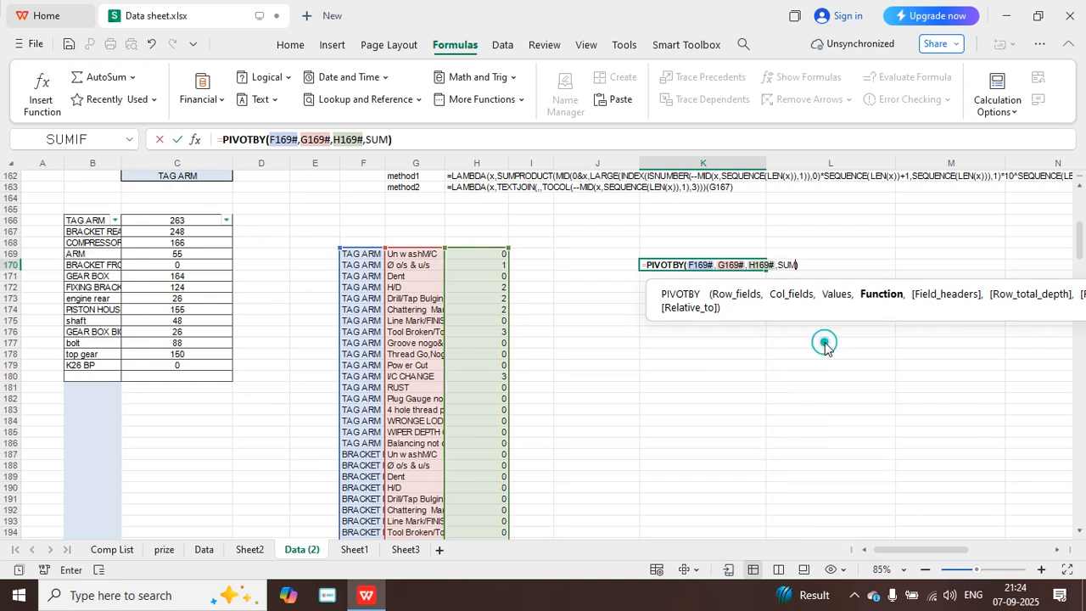
click(812, 266)
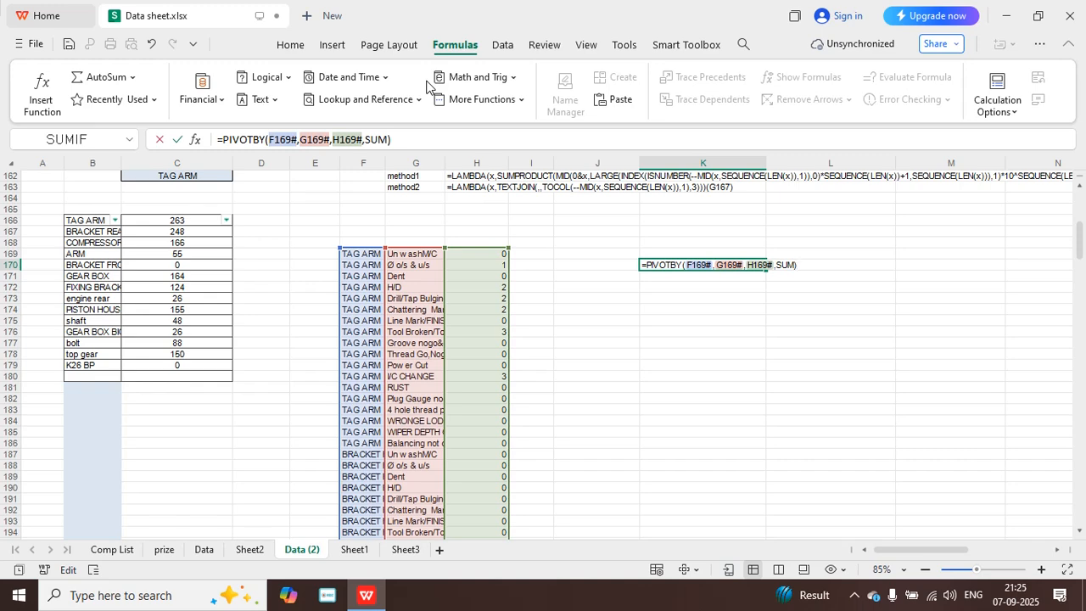
key(Return)
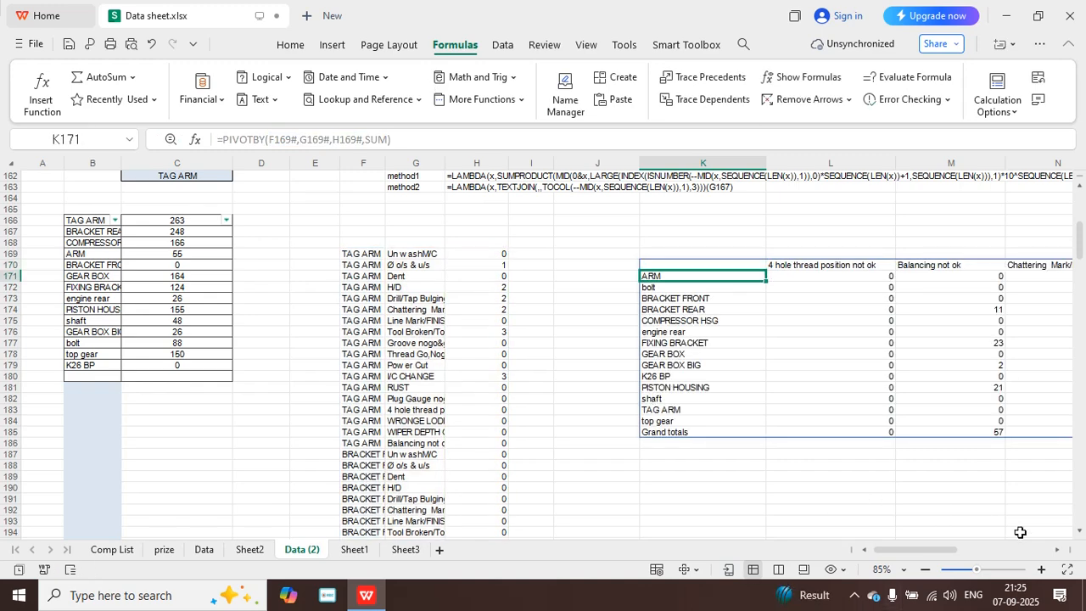
In K170's PIVOTBY formula, wrap the SUM function argument in HSTACK and add a comma after SUM for a second item.
scroll(730, 360, up, 6)
scroll(725, 355, down, 4)
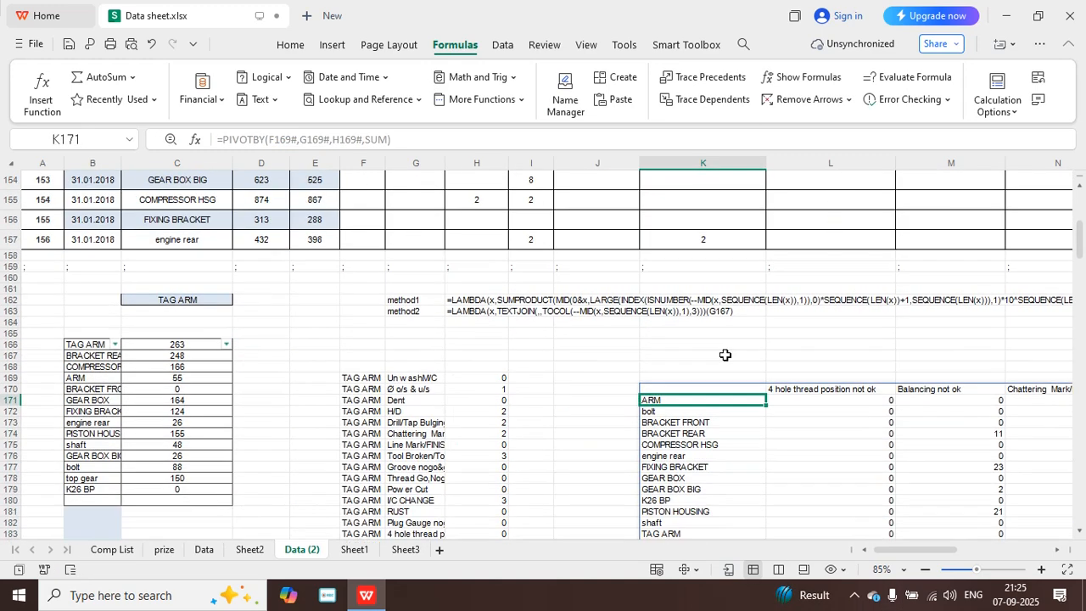
scroll(725, 355, down, 2)
mouse_move(886, 548)
mouse_down()
mouse_move(988, 560)
mouse_move(869, 559)
mouse_move(896, 559)
mouse_up()
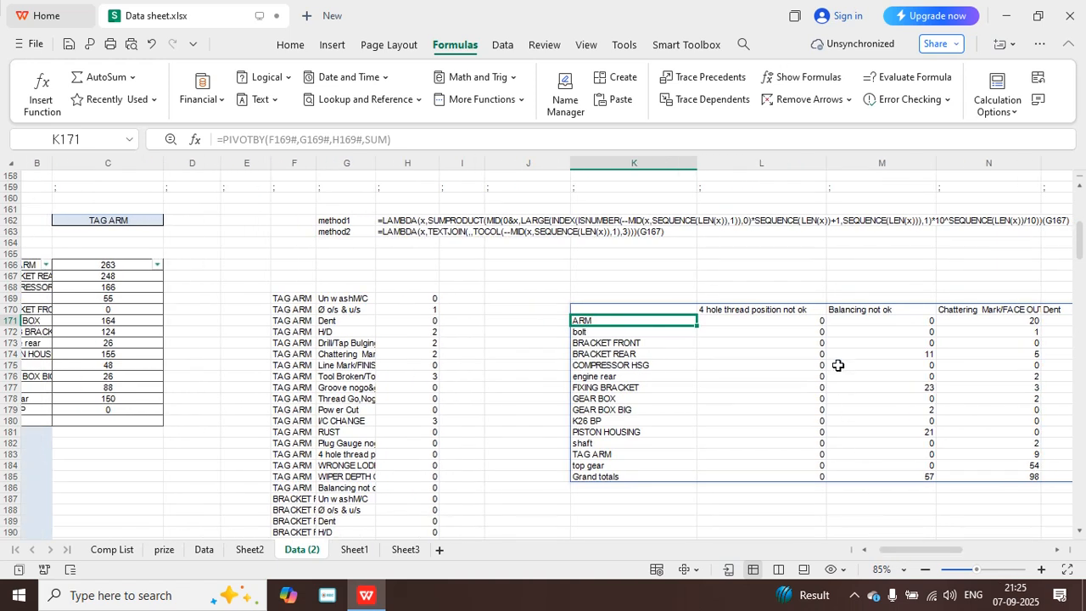
click(604, 309)
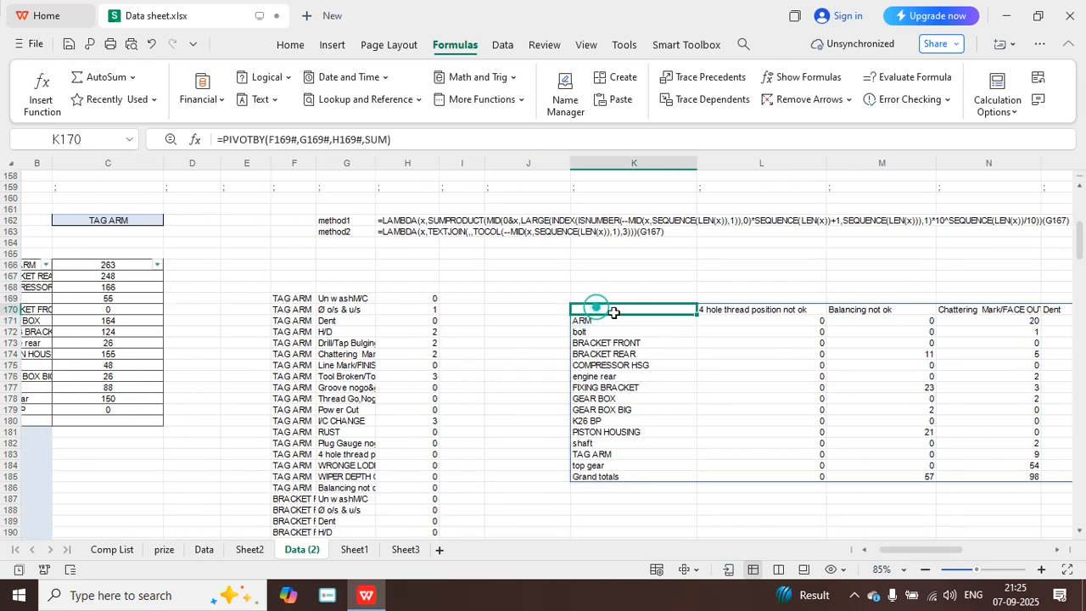
click(367, 139)
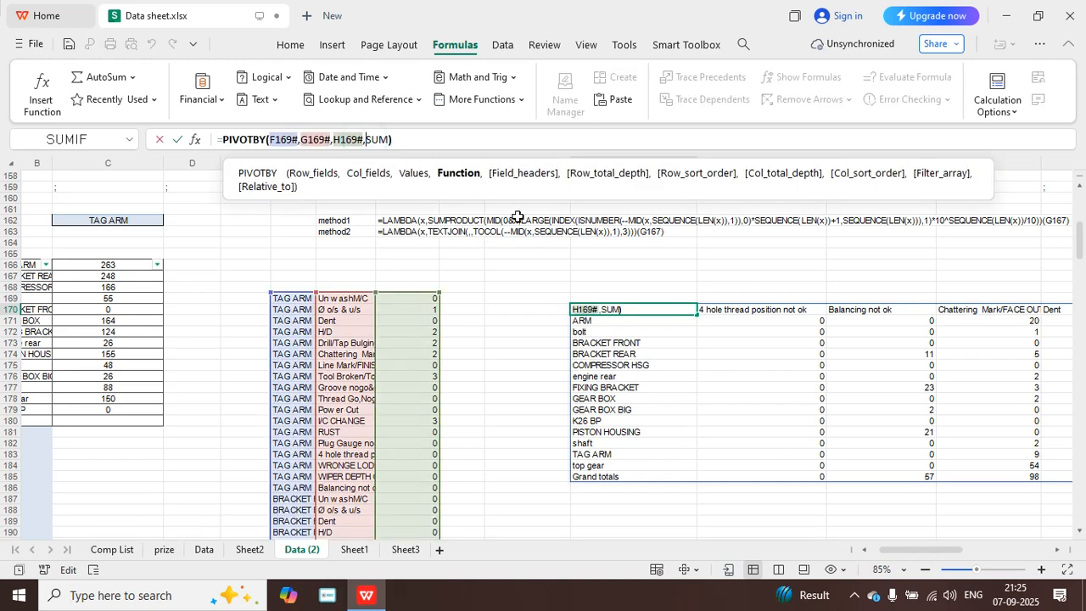
text(h)
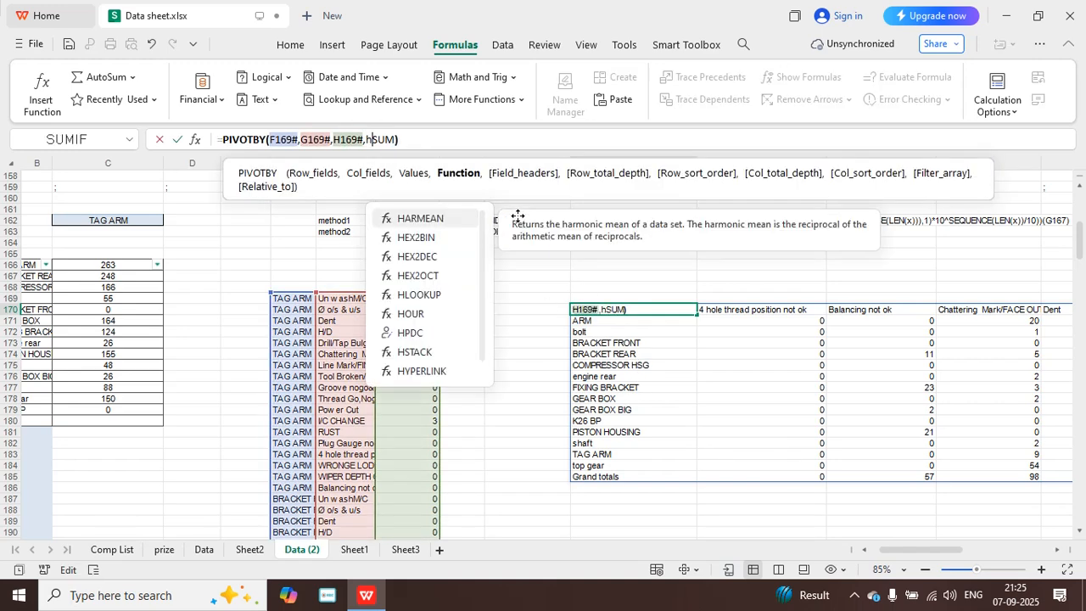
double_click(416, 352)
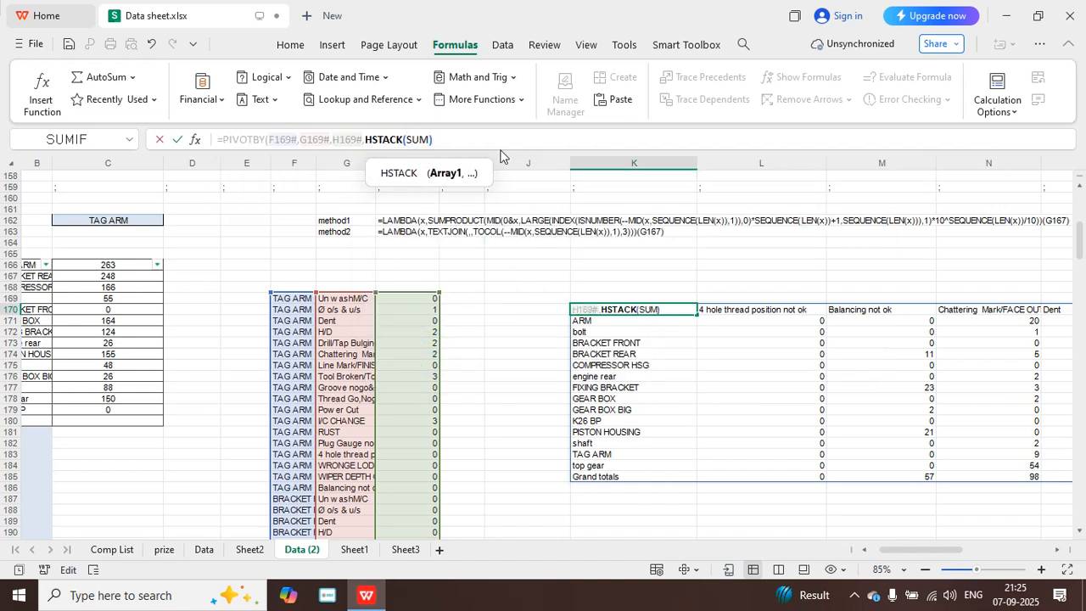
text(,)
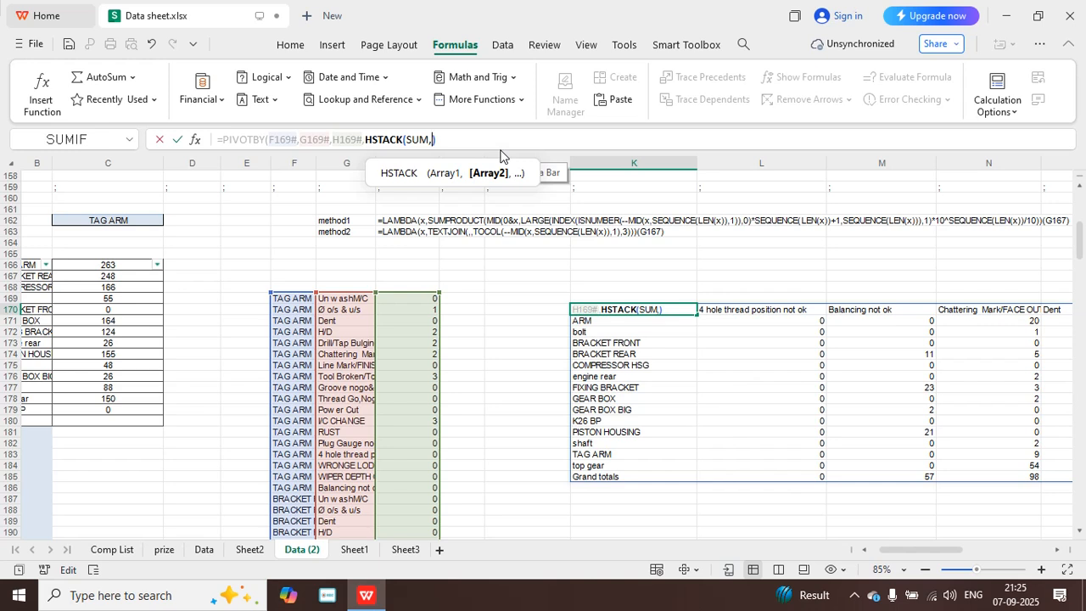
text(s)
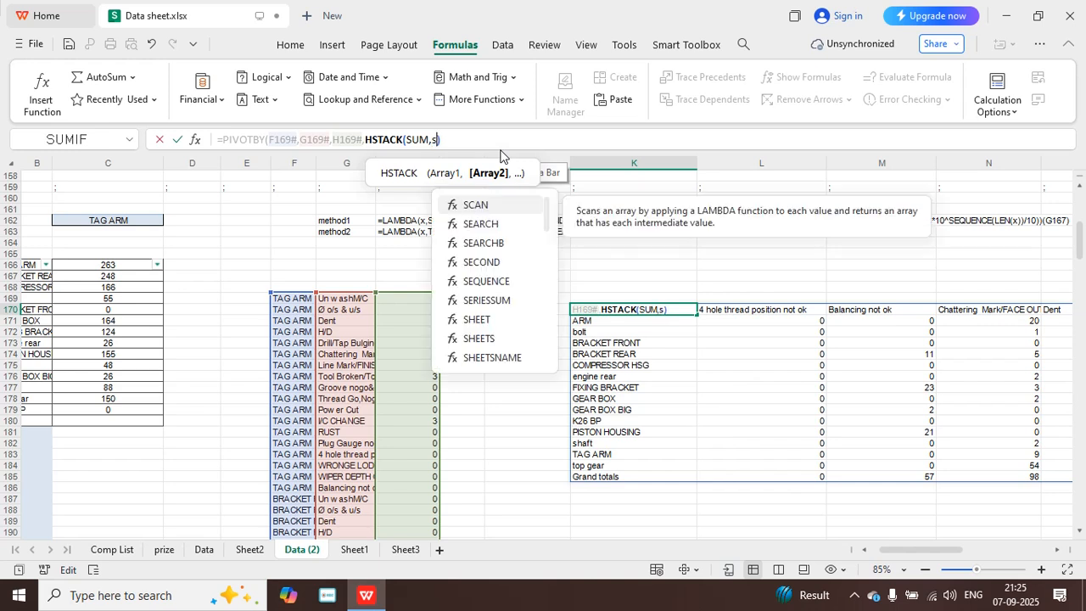
text(um)
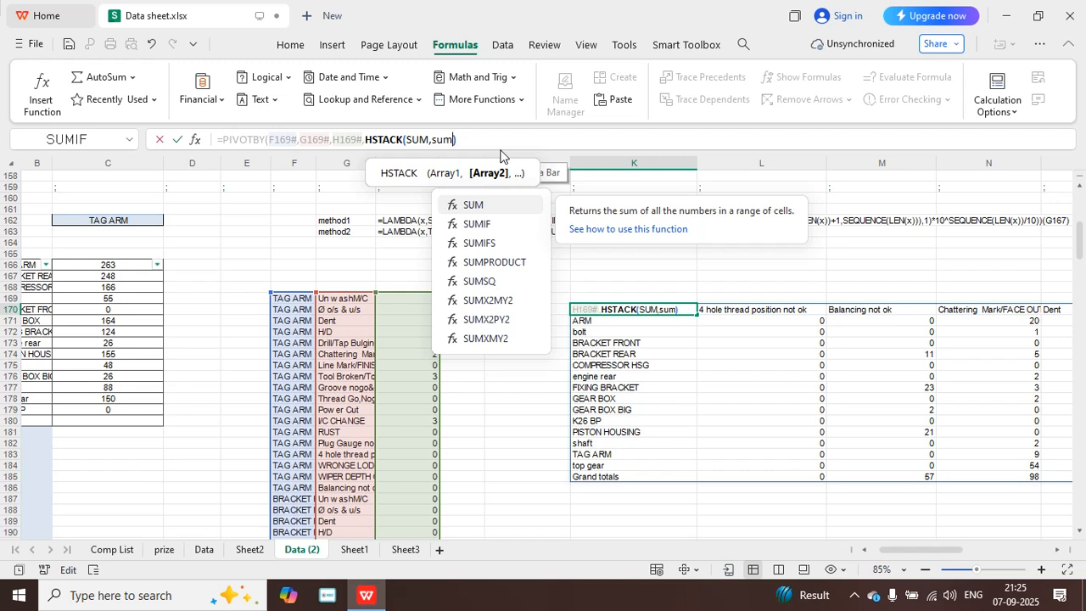
key(BackSpace)
key(BackSpace)
key(BackSpace)
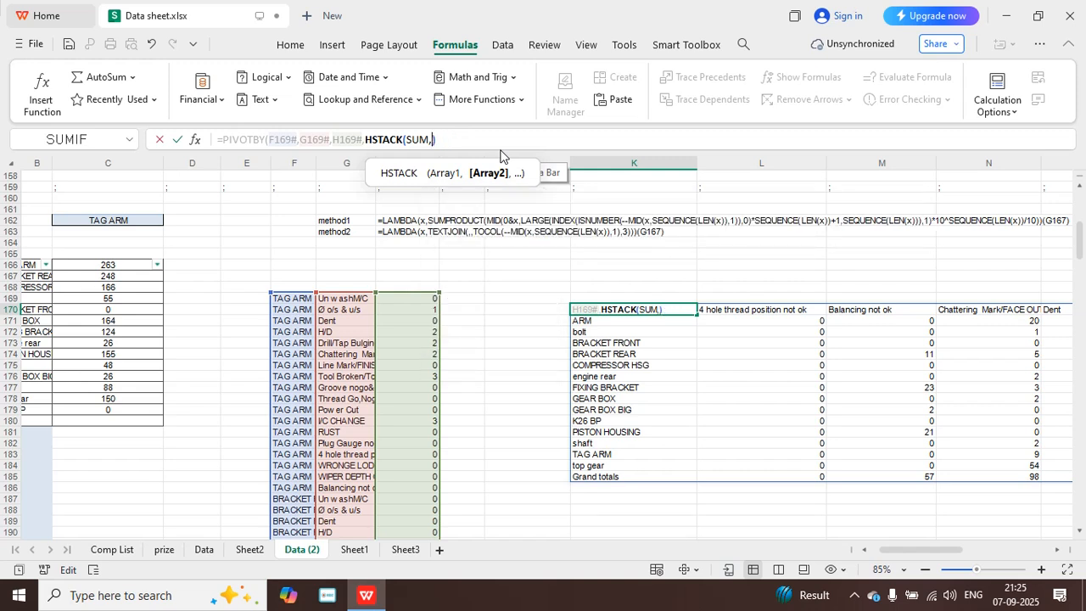
Insert a FILTER function as the second item of the HSTACK.
text(fil)
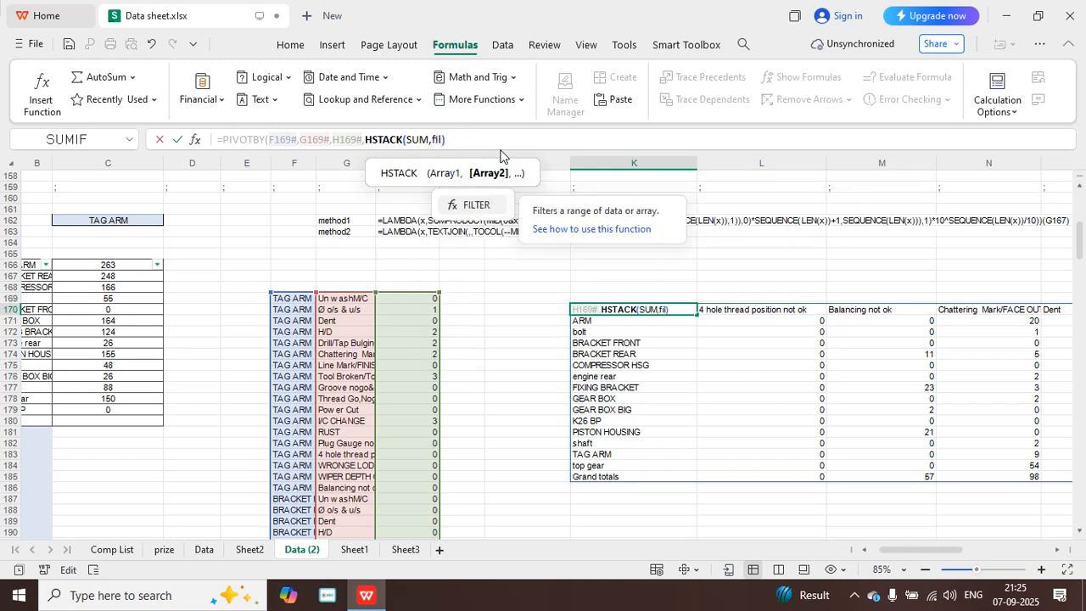
click(488, 202)
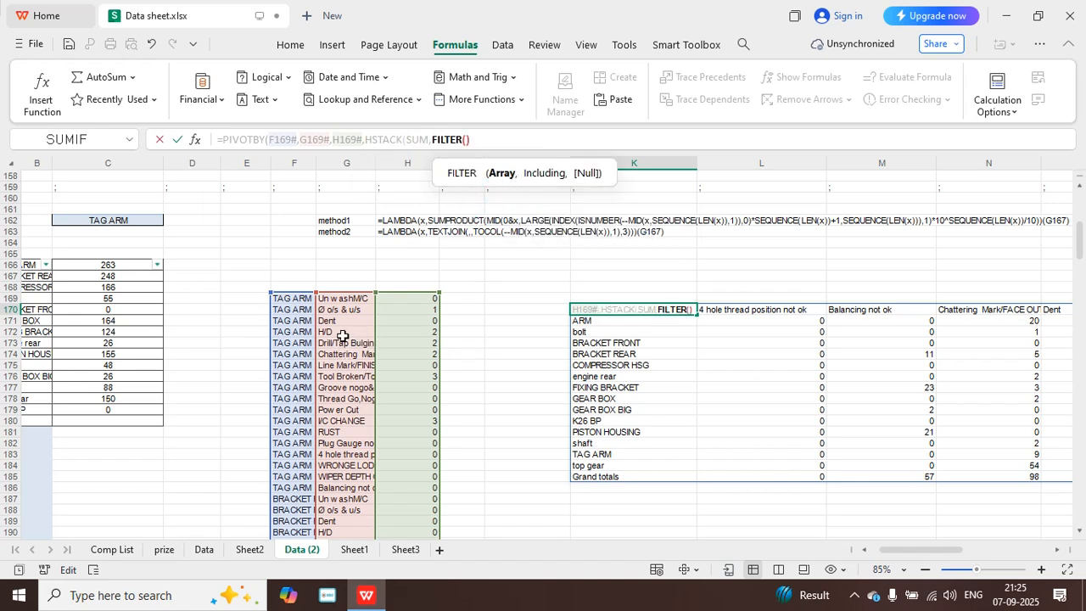
click(299, 298)
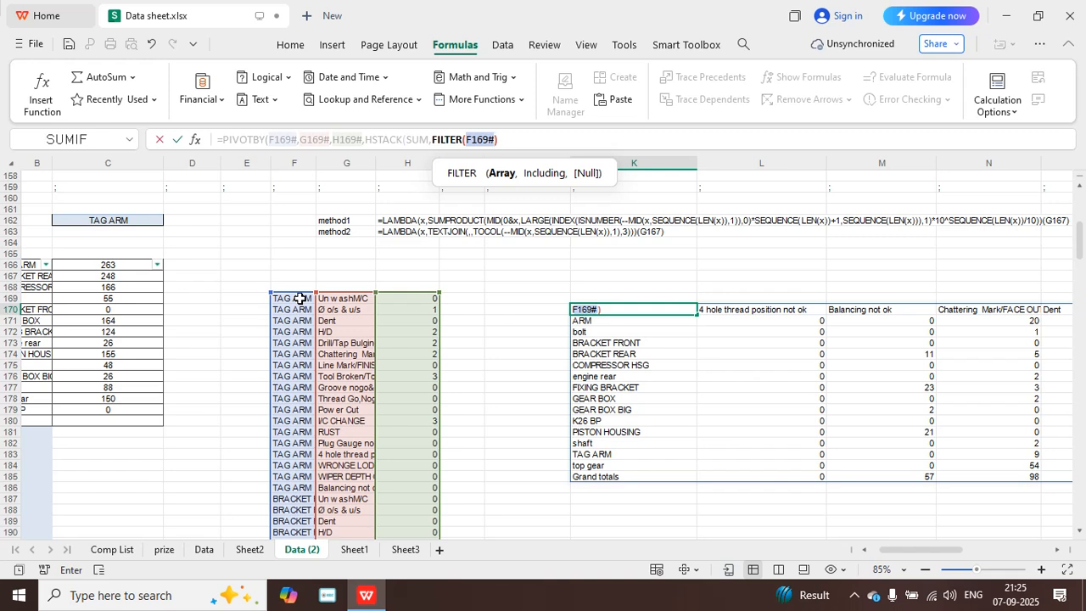
text(,)
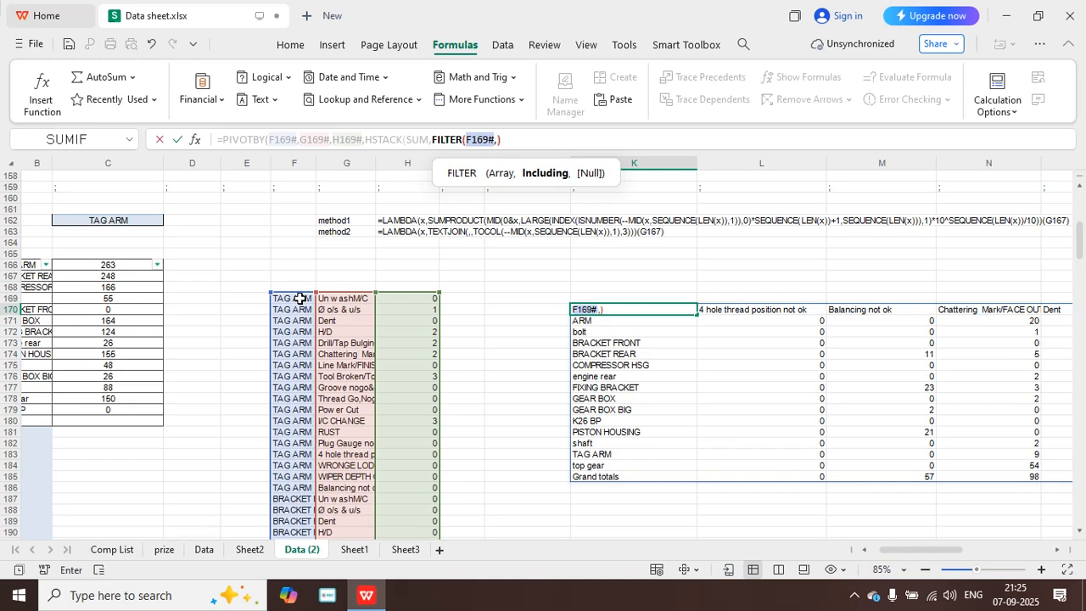
click(414, 297)
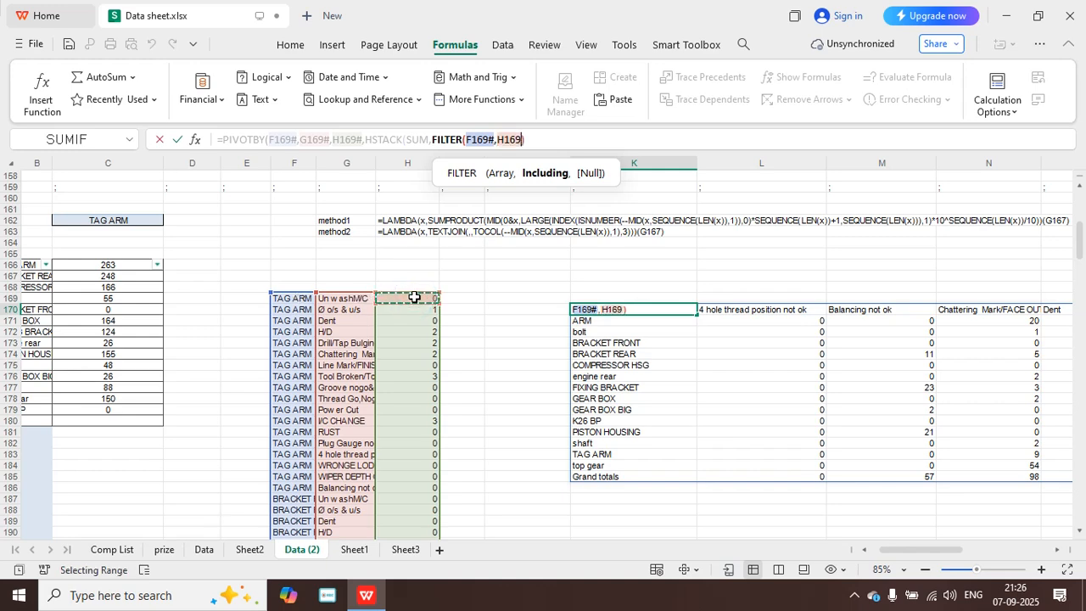
key(BackSpace)
key(BackSpace)
key(BackSpace)
key(BackSpace)
key(BackSpace)
key(BackSpace)
key(BackSpace)
key(BackSpace)
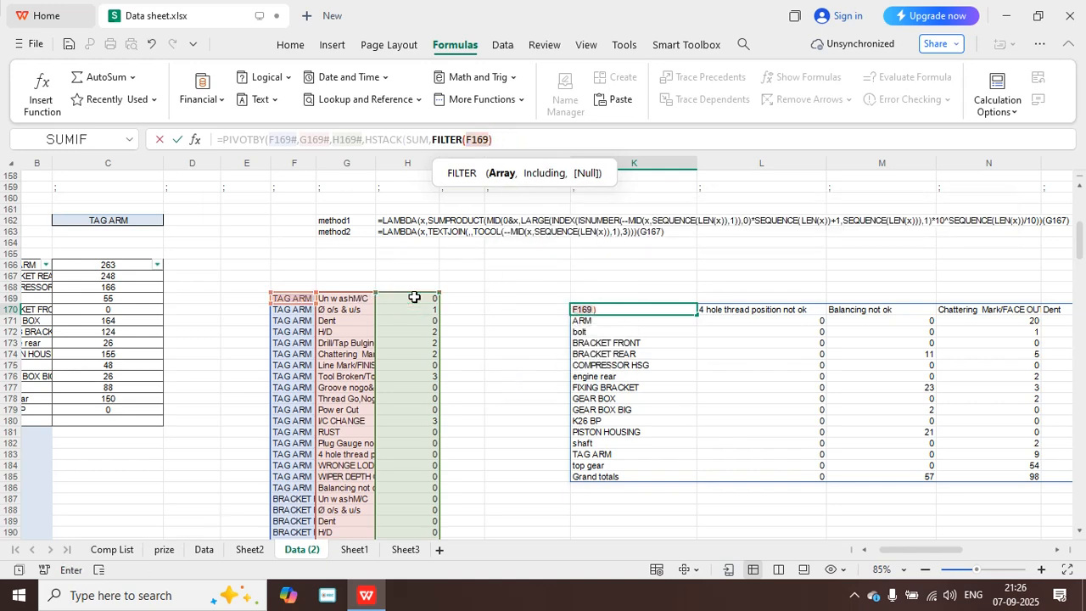
key(BackSpace)
key(BackSpace)
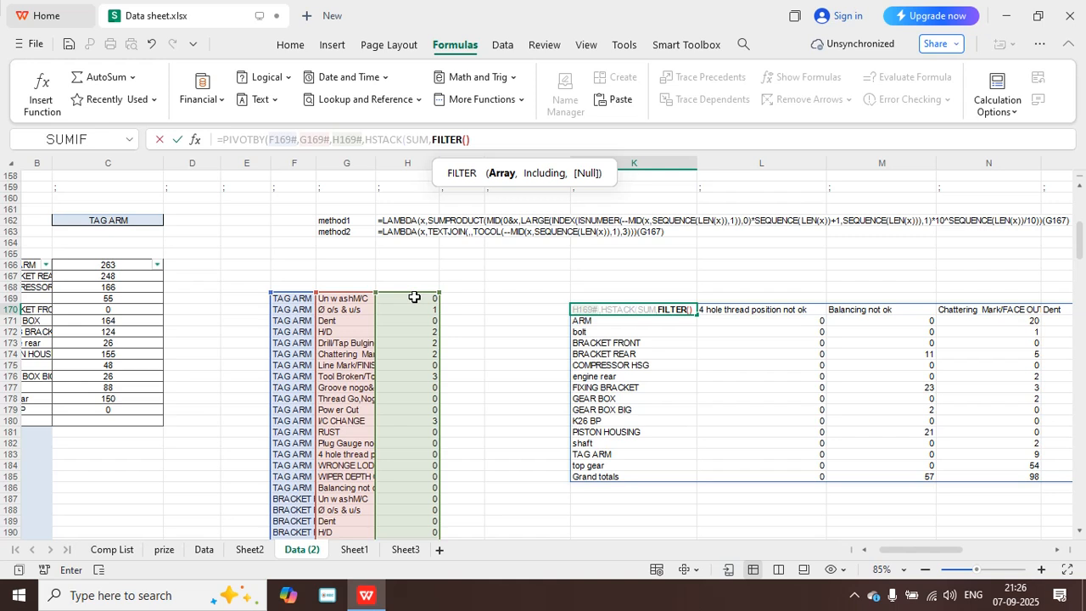
Fill the FILTER with H169# as the array and F169#=F169 as the condition, and add a closing bracket.
click(414, 297)
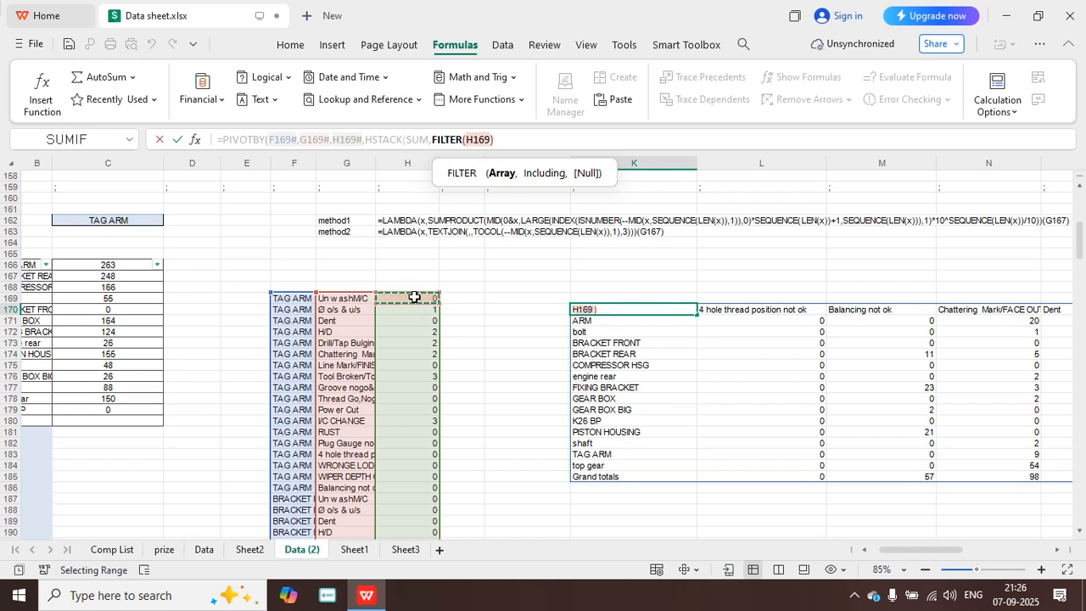
text(#,)
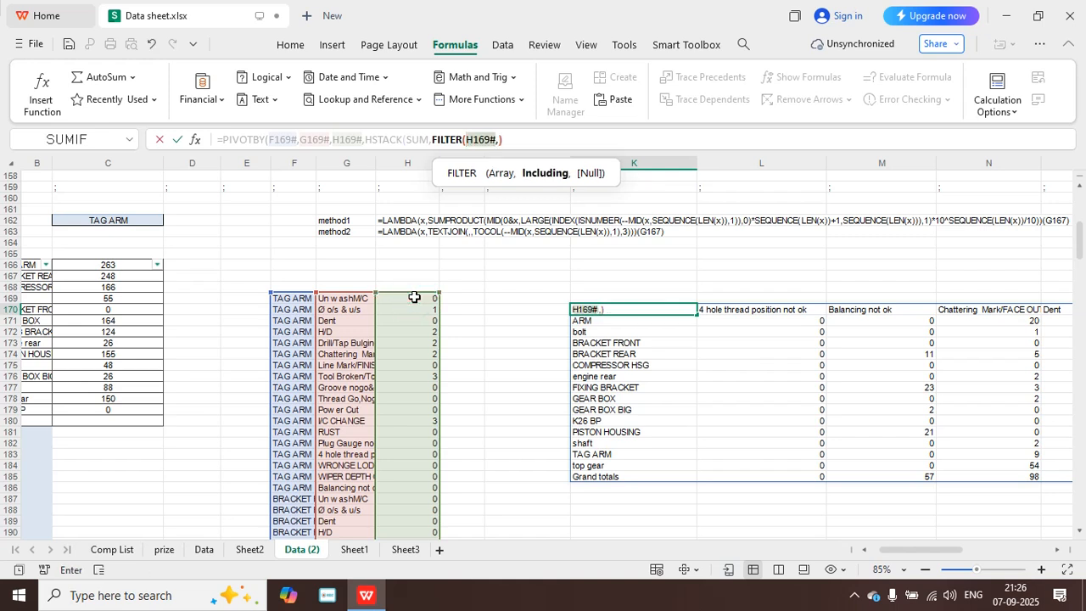
click(294, 299)
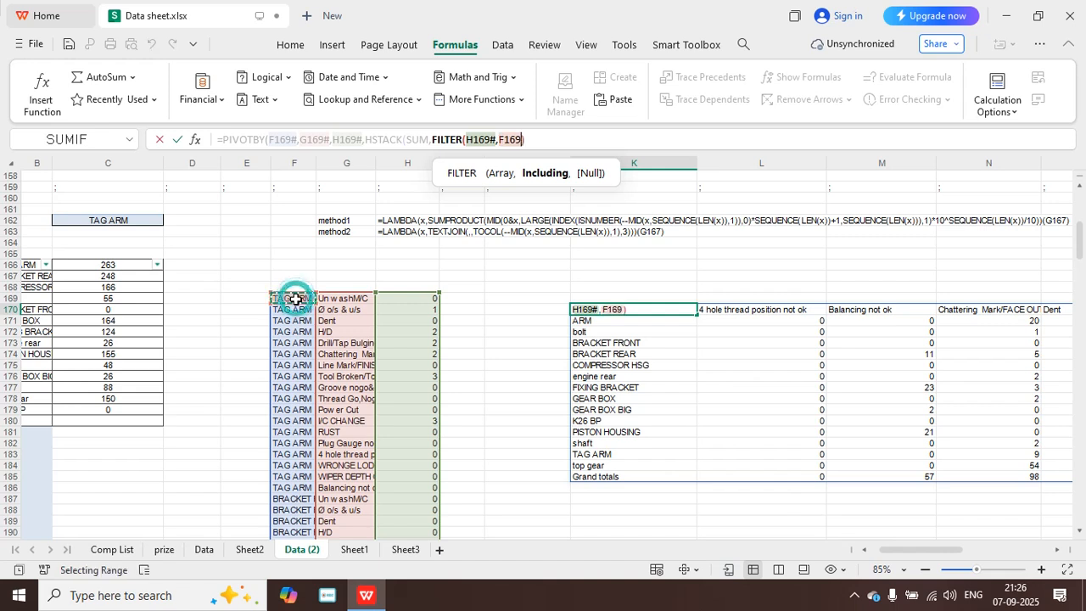
text(#)
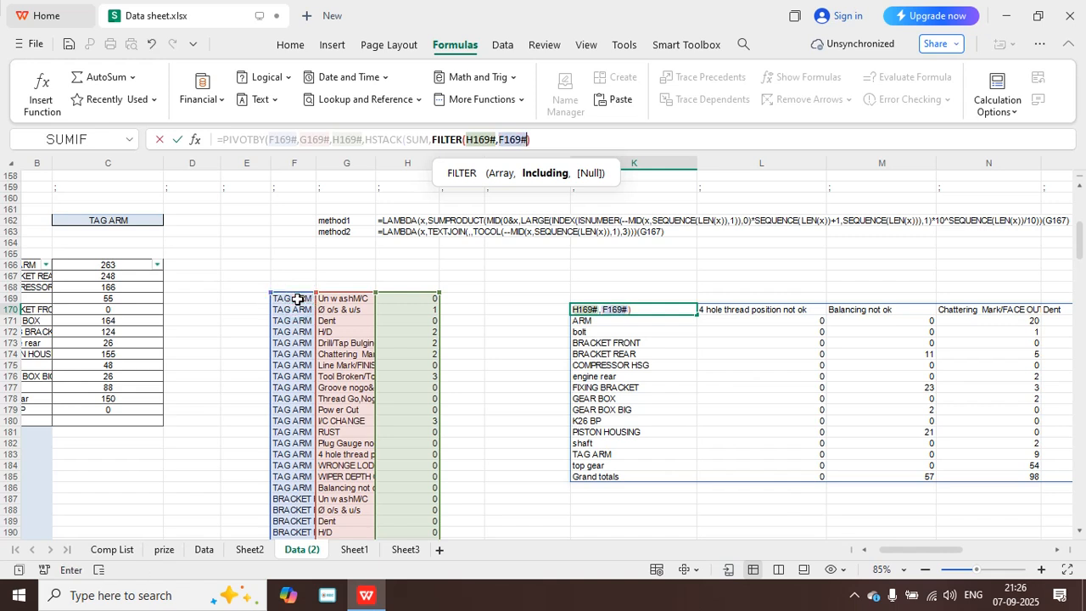
text(=)
click(297, 298)
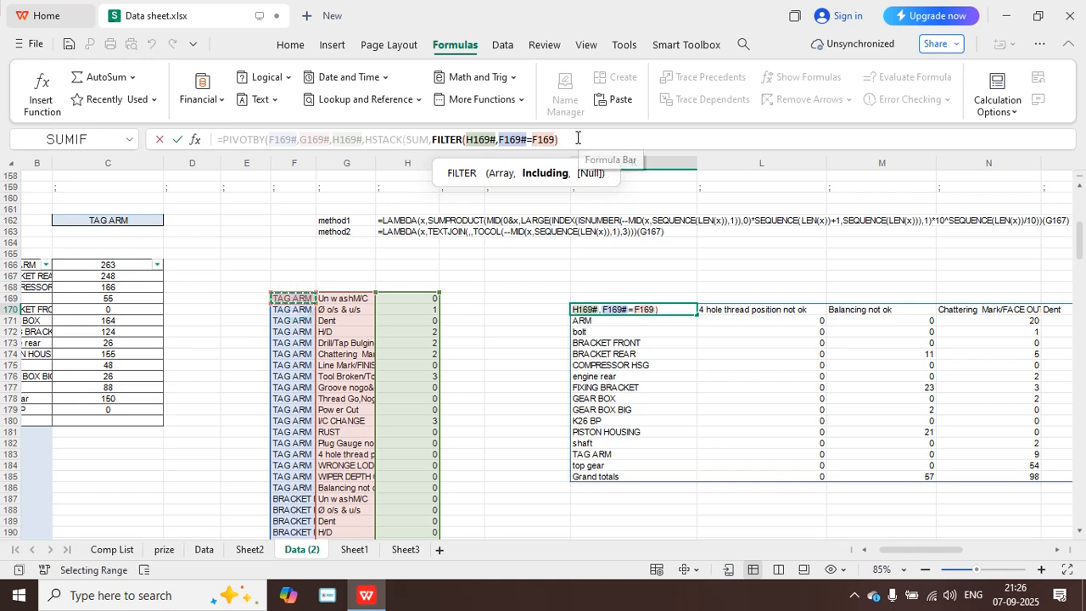
click(567, 140)
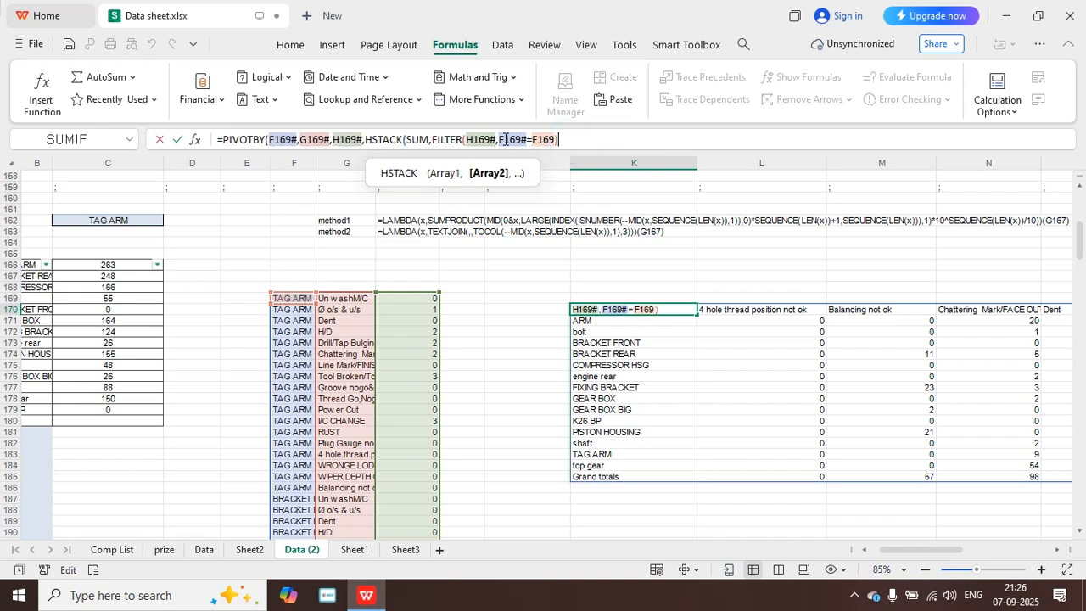
text())
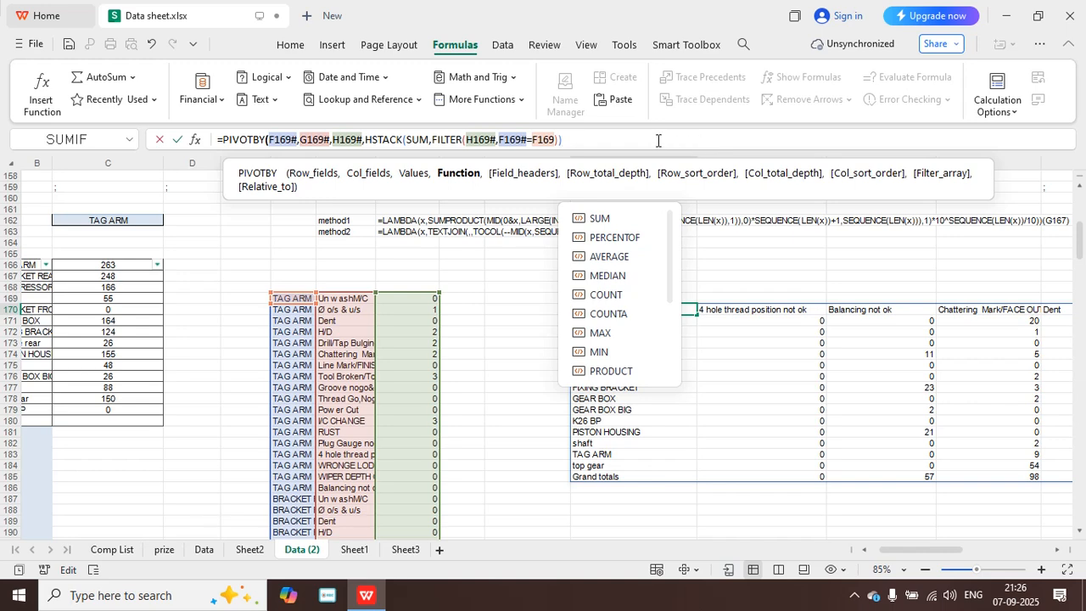
Nest the FILTER inside a SUM function, close the remaining brackets and enter the K170 PIVOTBY formula.
click(435, 139)
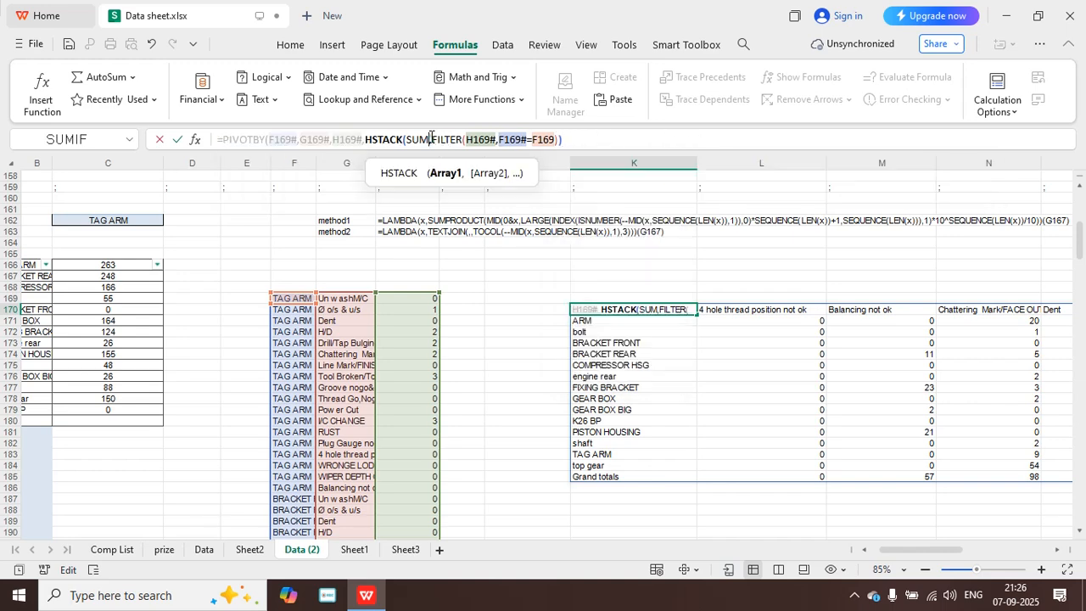
click(434, 140)
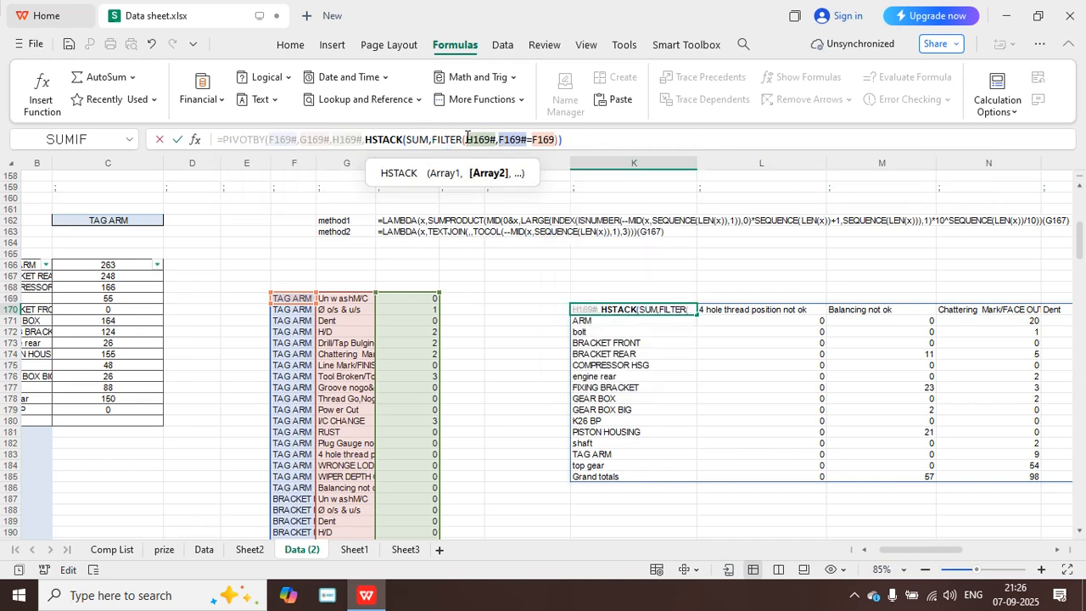
text(sum)
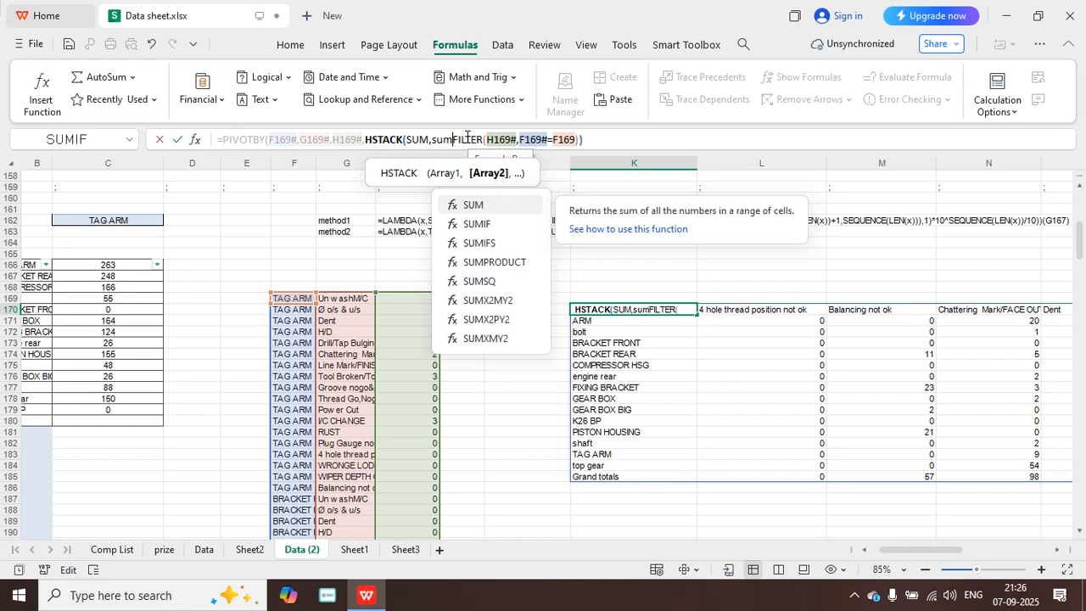
text(()
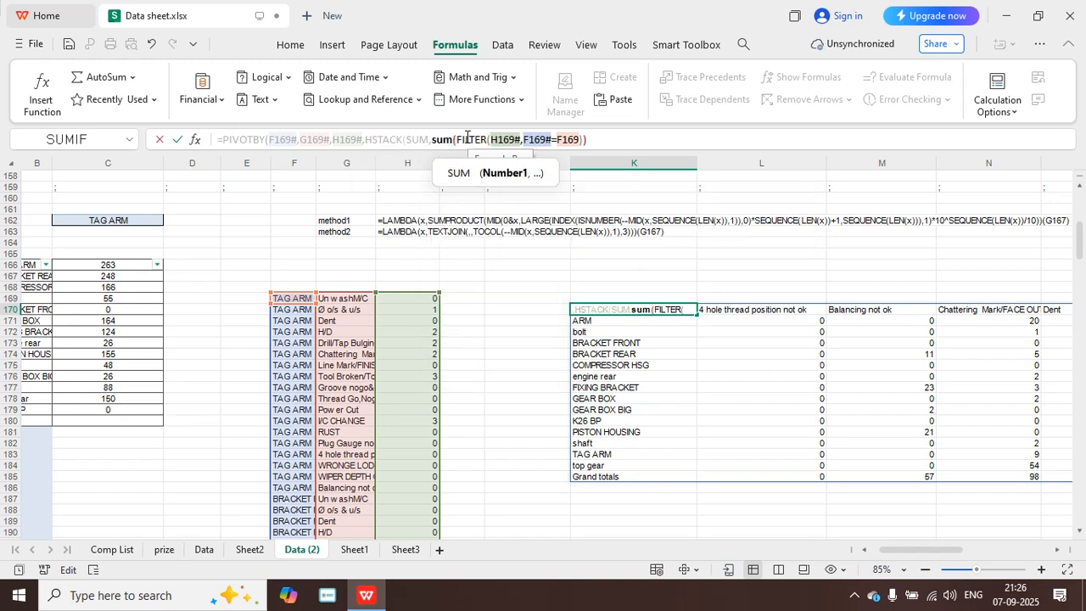
click(597, 140)
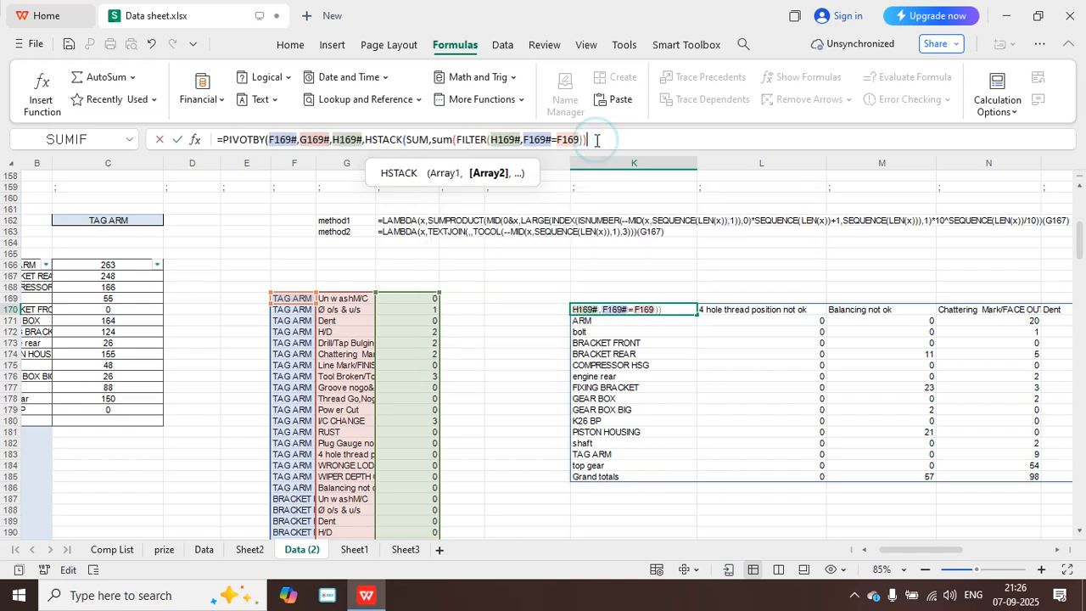
text())
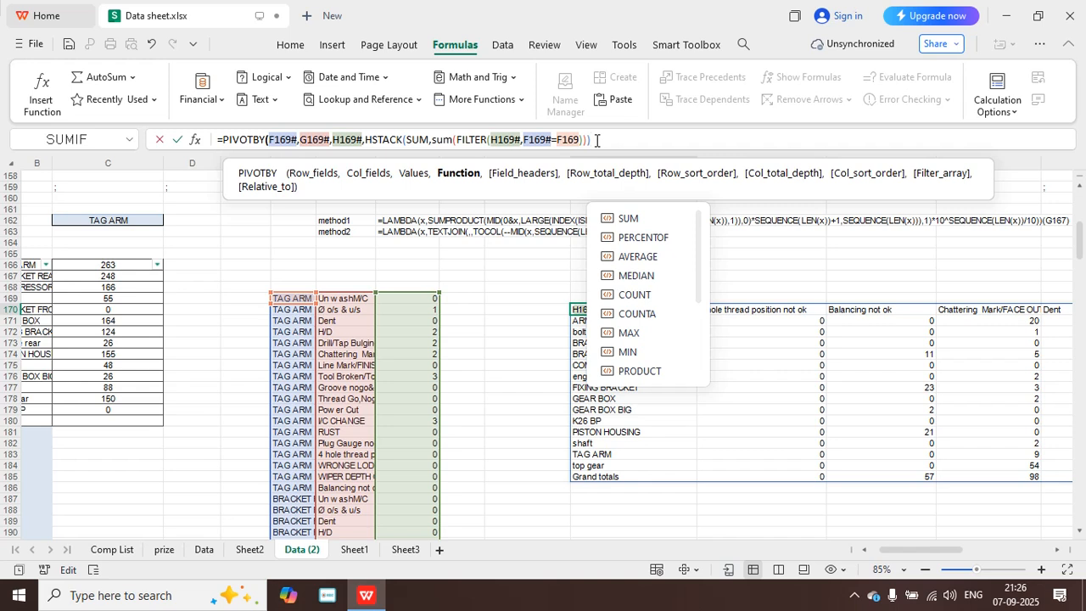
click(618, 134)
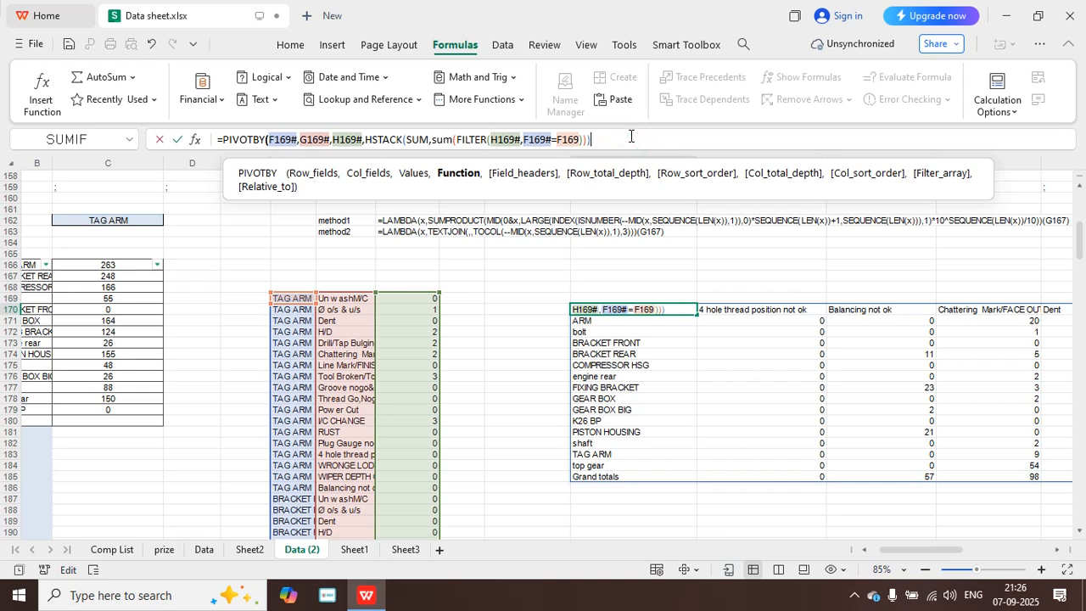
text())
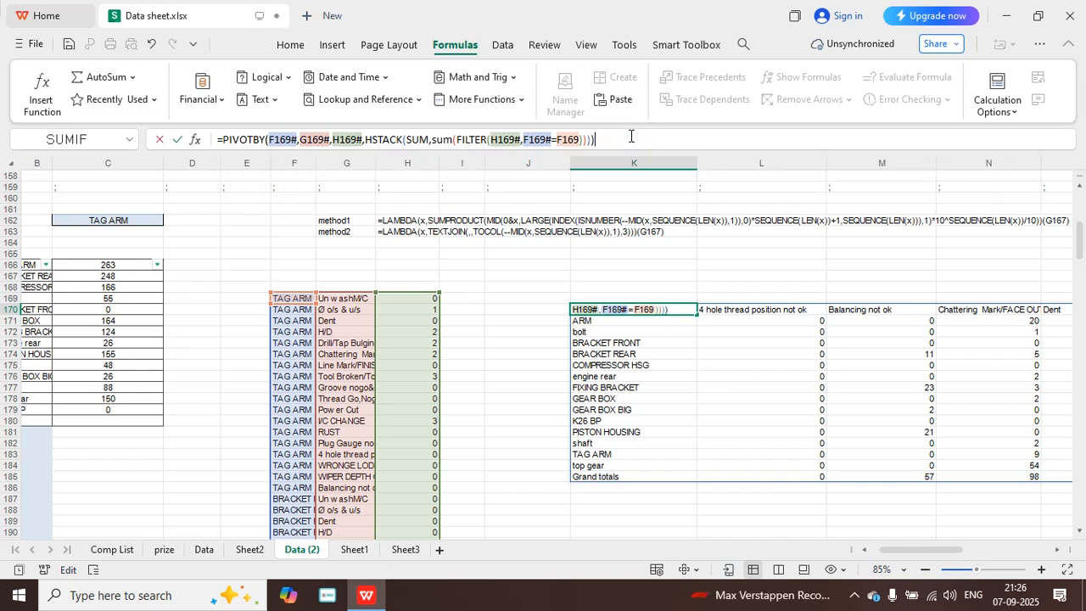
key(Return)
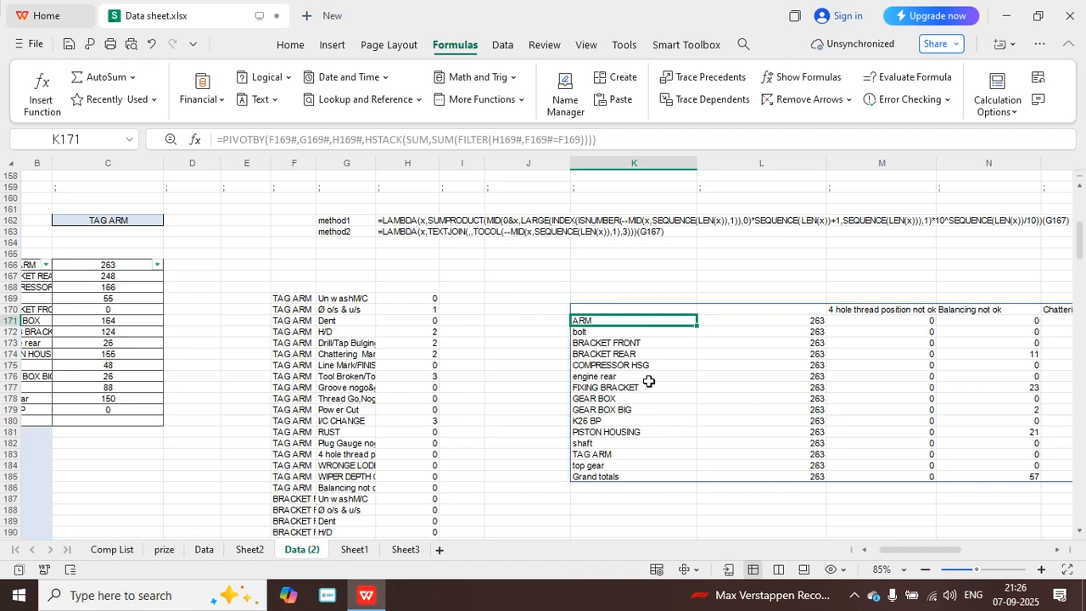
Examine the added column in L171:L185 and compare it with the component totals beside the source list in column C.
click(901, 550)
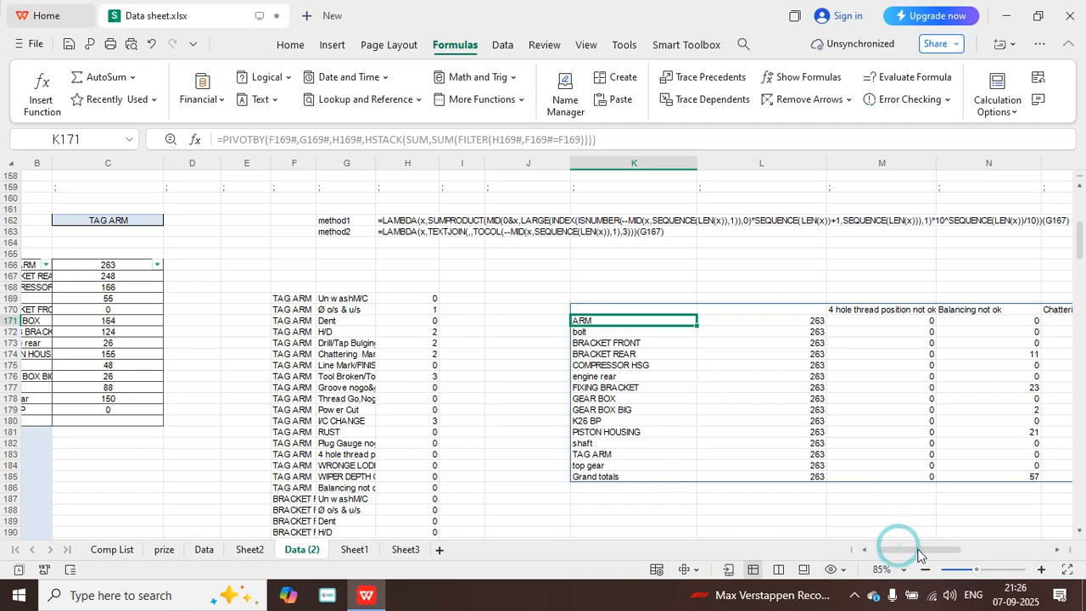
click(919, 551)
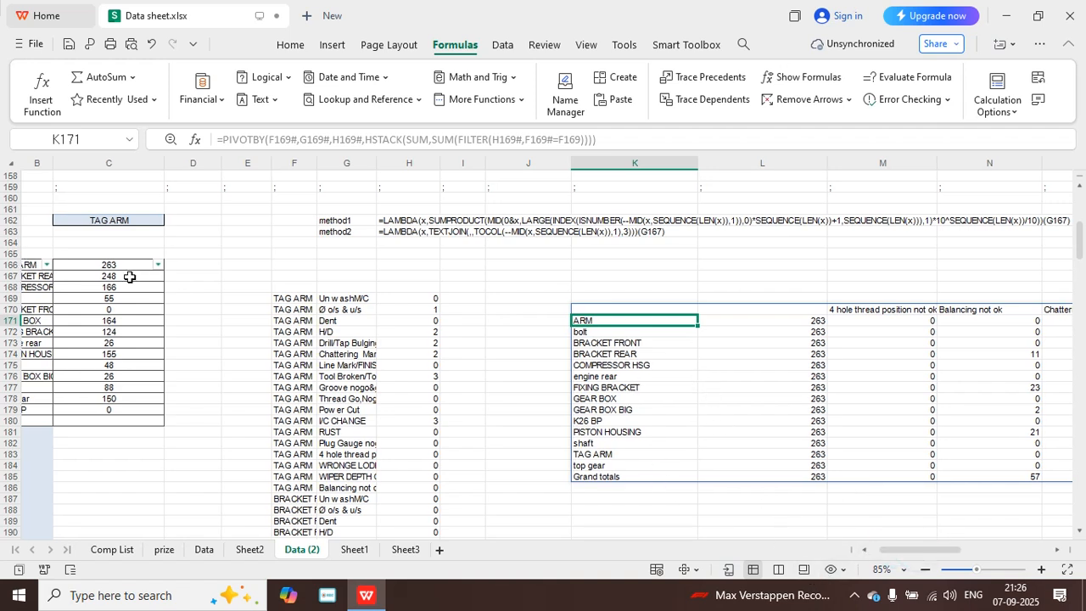
drag(802, 322, 802, 477)
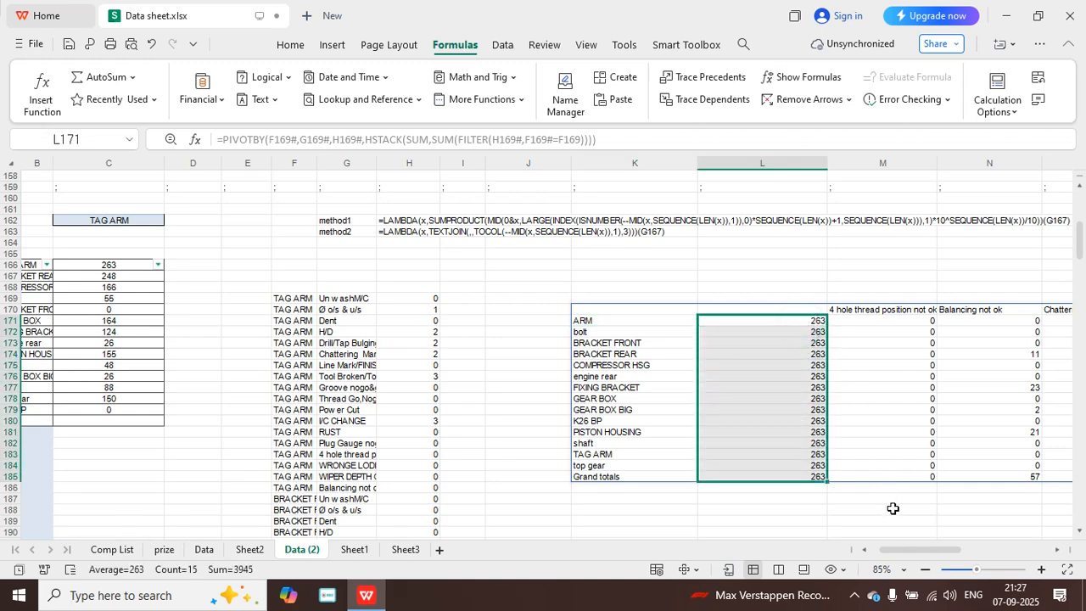
click(920, 549)
mouse_move(917, 556)
mouse_down()
mouse_move(1026, 554)
mouse_move(896, 555)
mouse_up()
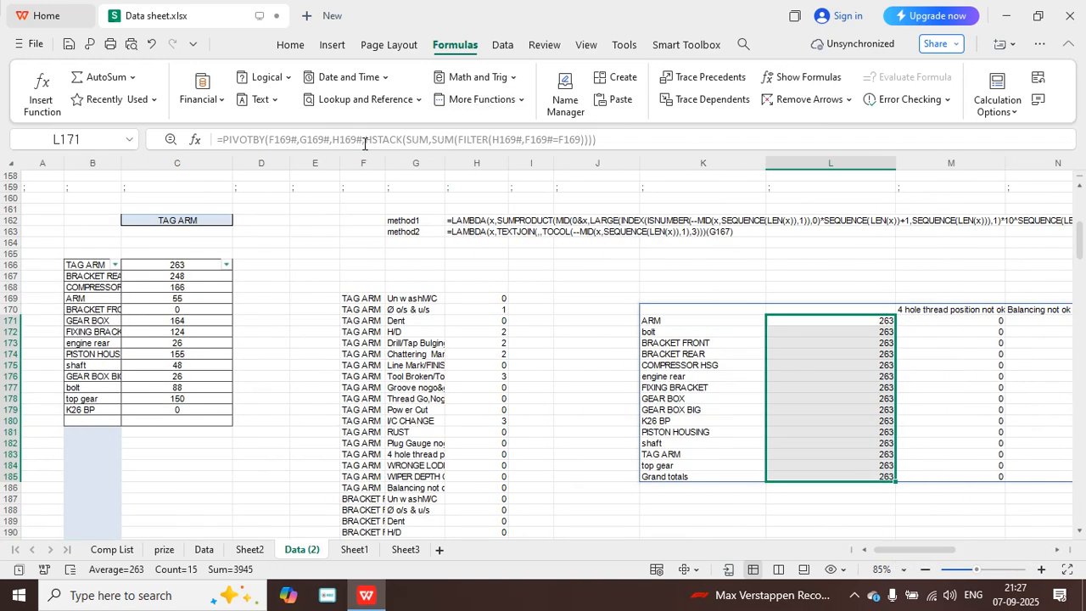
Open the PIVOTBY formula in K170 for editing.
click(715, 308)
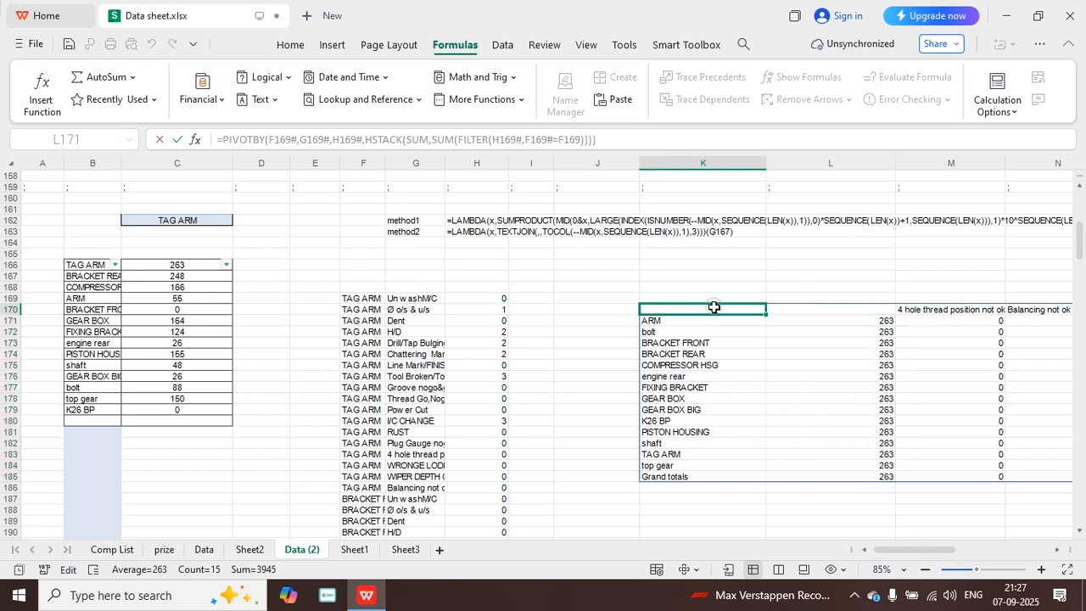